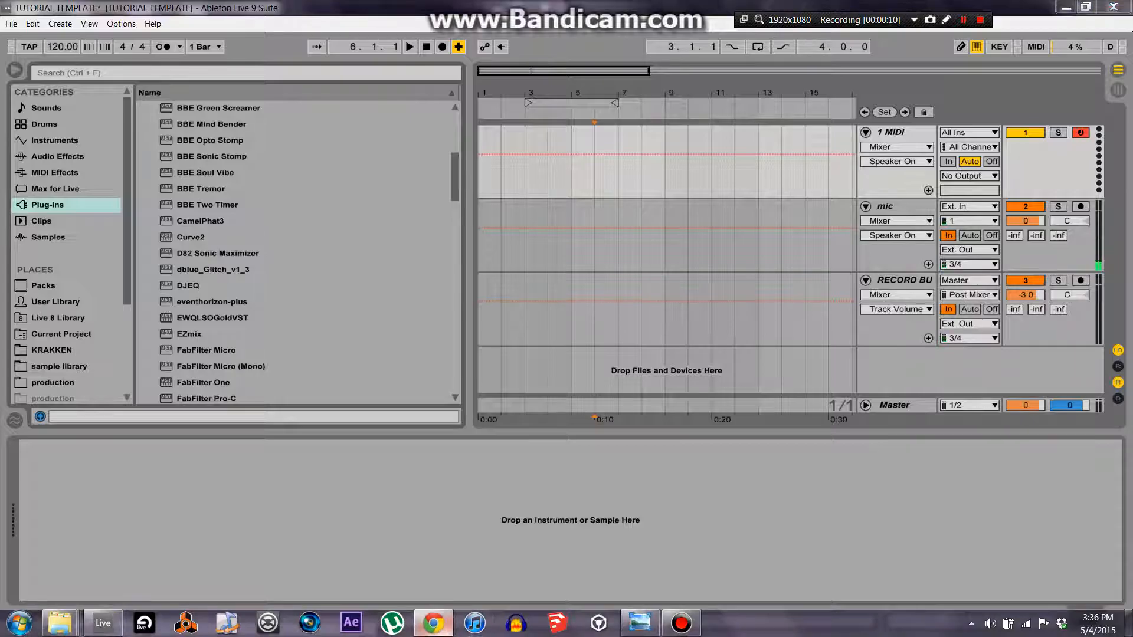
click(434, 624)
right_click(434, 624)
click(414, 586)
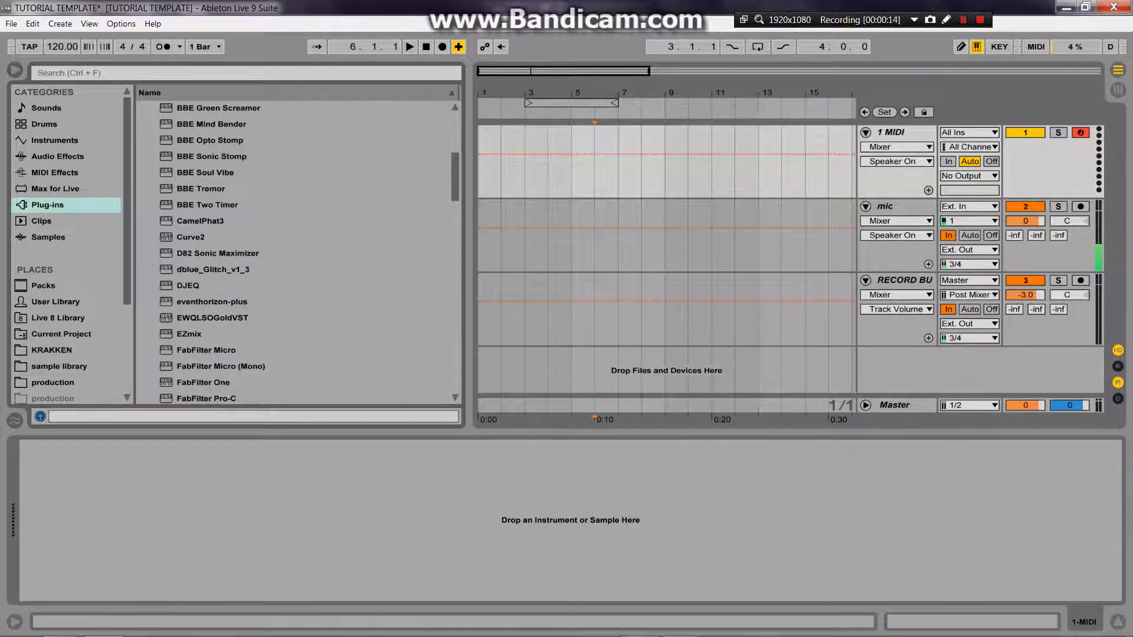
Step: Load the Serum plug-in onto the MIDI track and move its window clear of the track's device chain
click(218, 254)
scroll(218, 253, down, 6)
scroll(295, 253, down, 8)
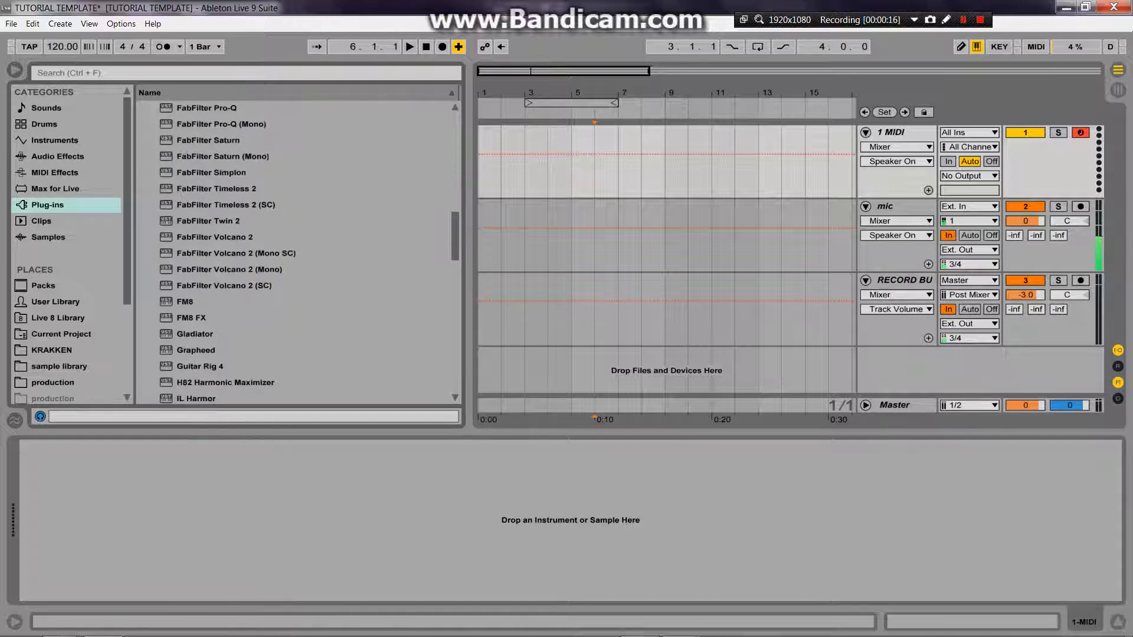
scroll(295, 253, down, 5)
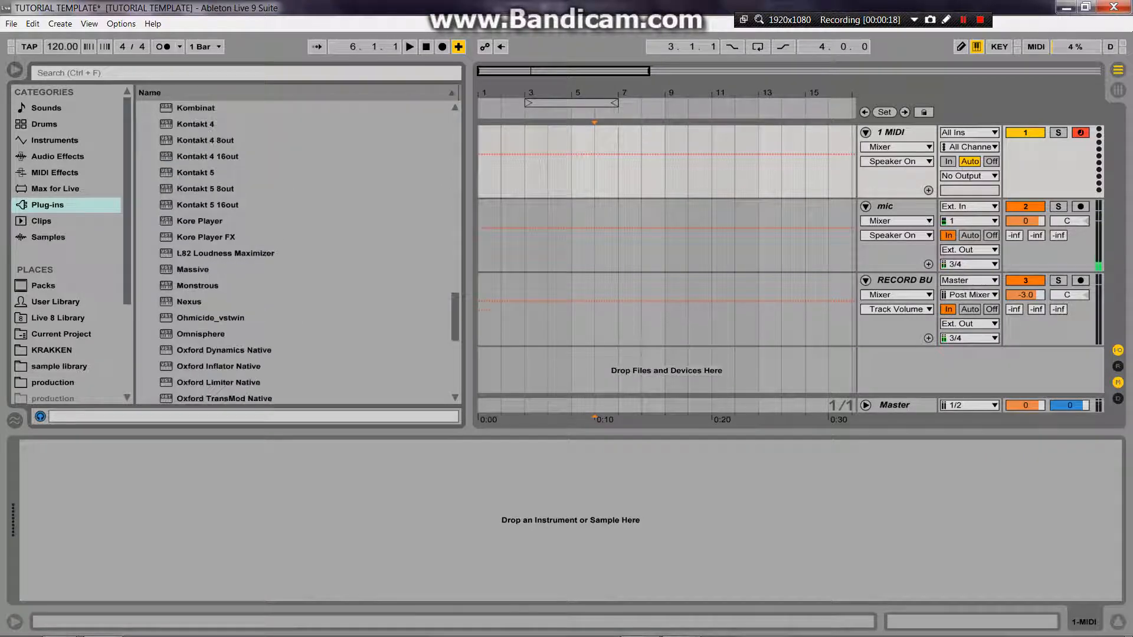
click(189, 334)
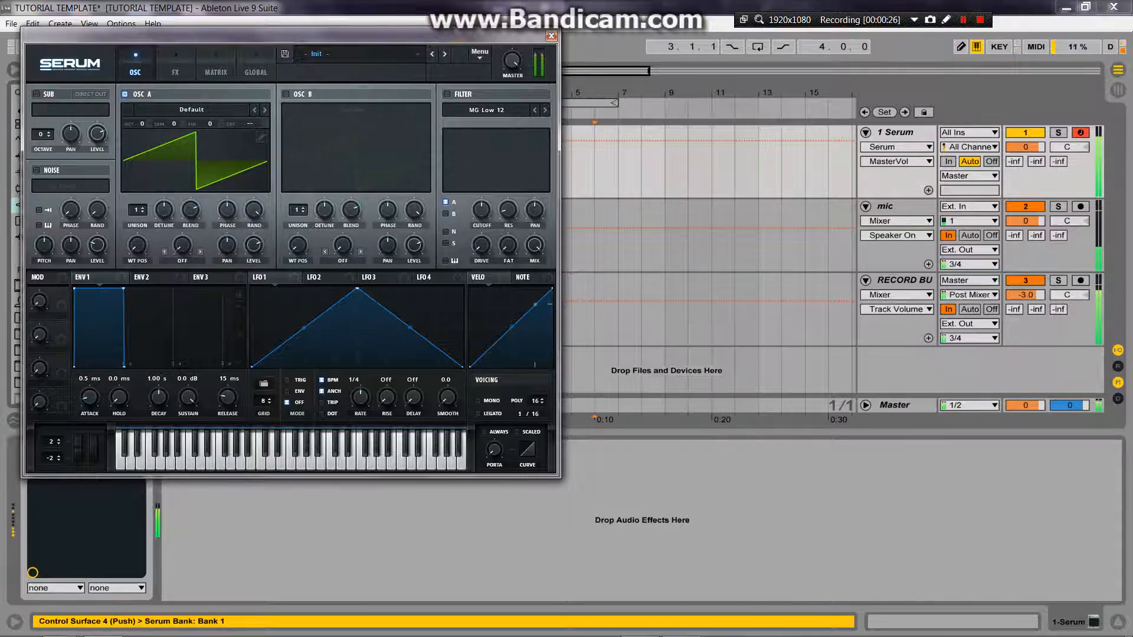
drag(290, 36, 589, 73)
click(491, 148)
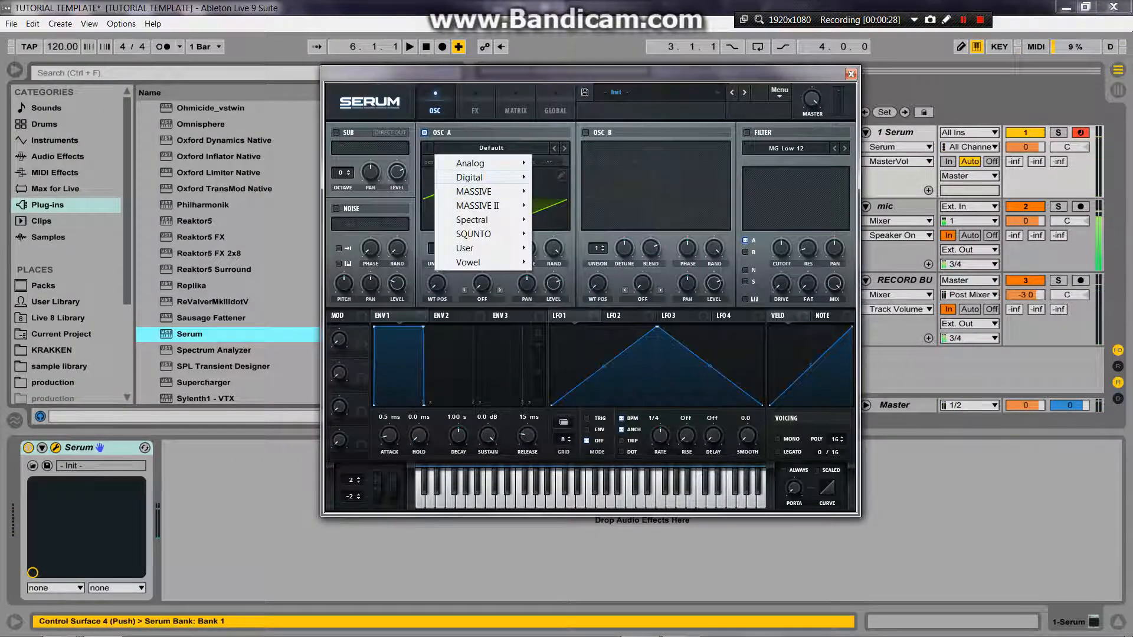
mouse_move(472, 177)
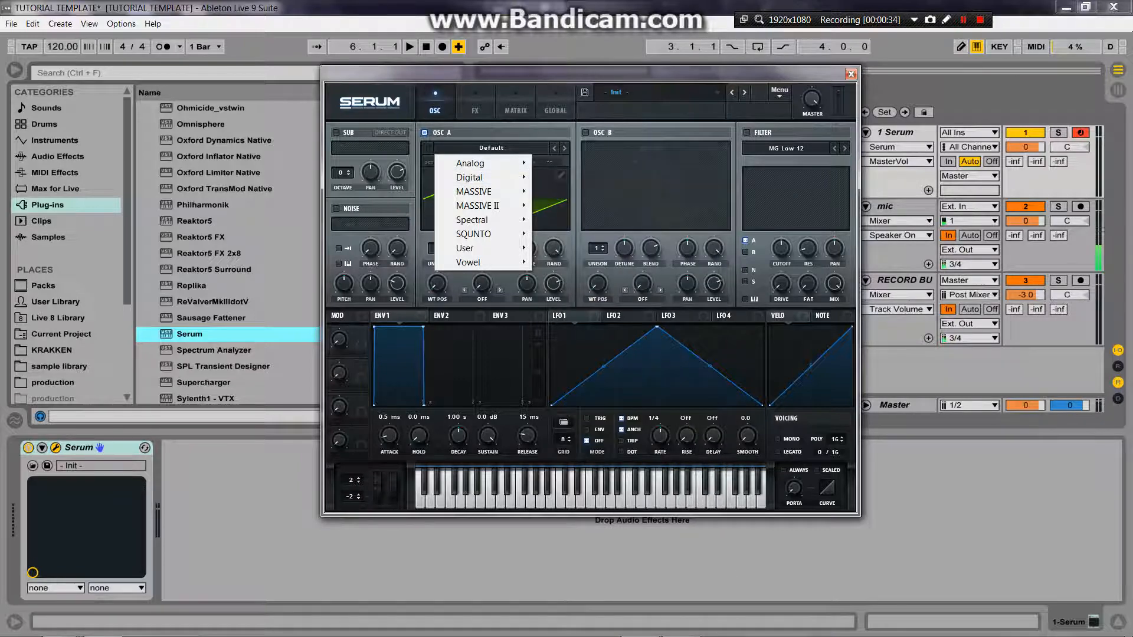
mouse_move(477, 205)
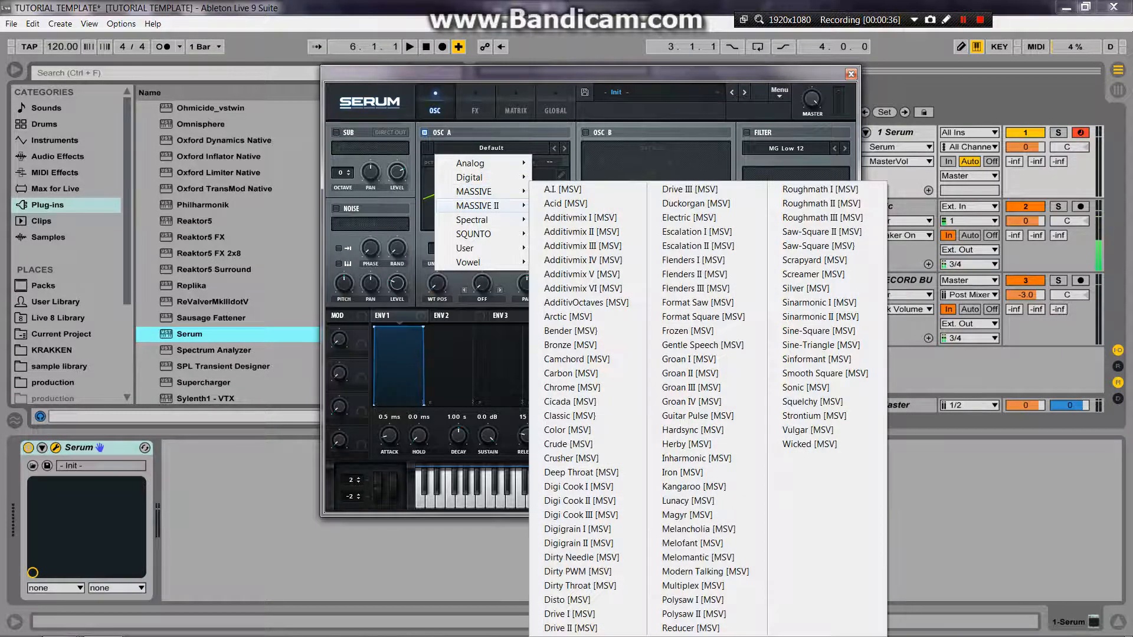
key(Escape)
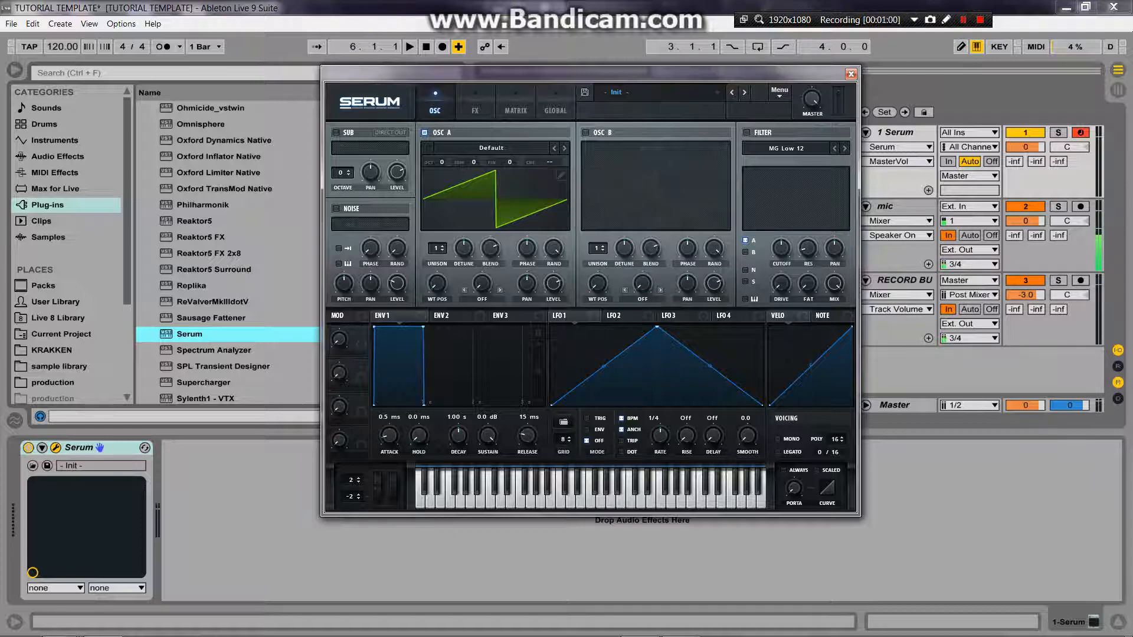
Step: Load the Spectral wavetable Monster 7 [SL] into oscillator A and adjust the oscillator's level
drag(553, 284, 553, 247)
click(492, 147)
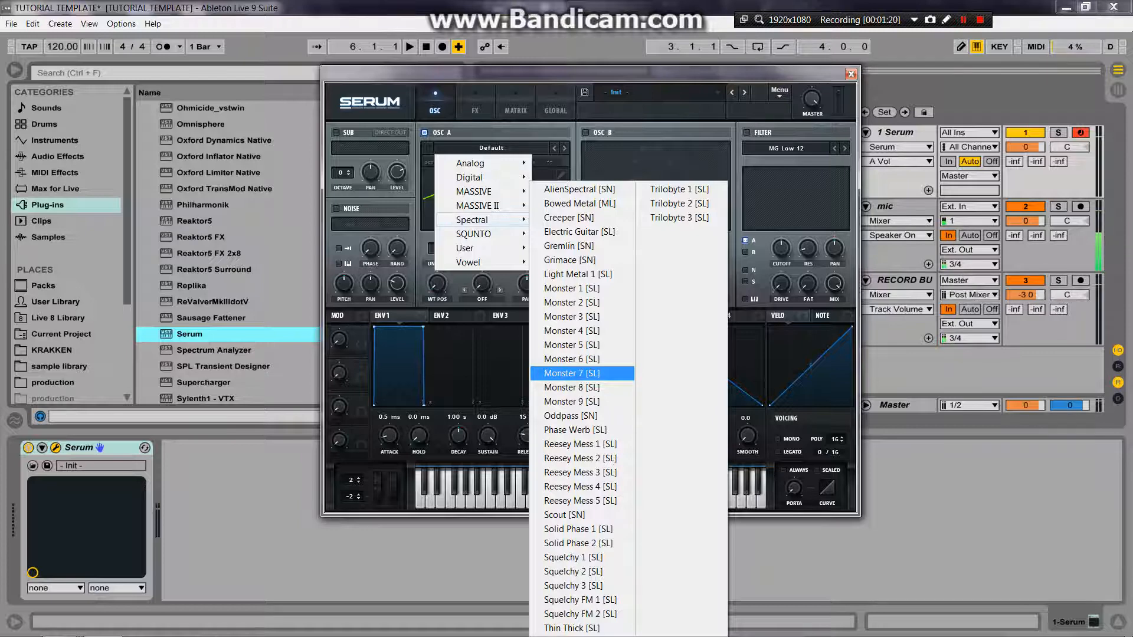
click(572, 373)
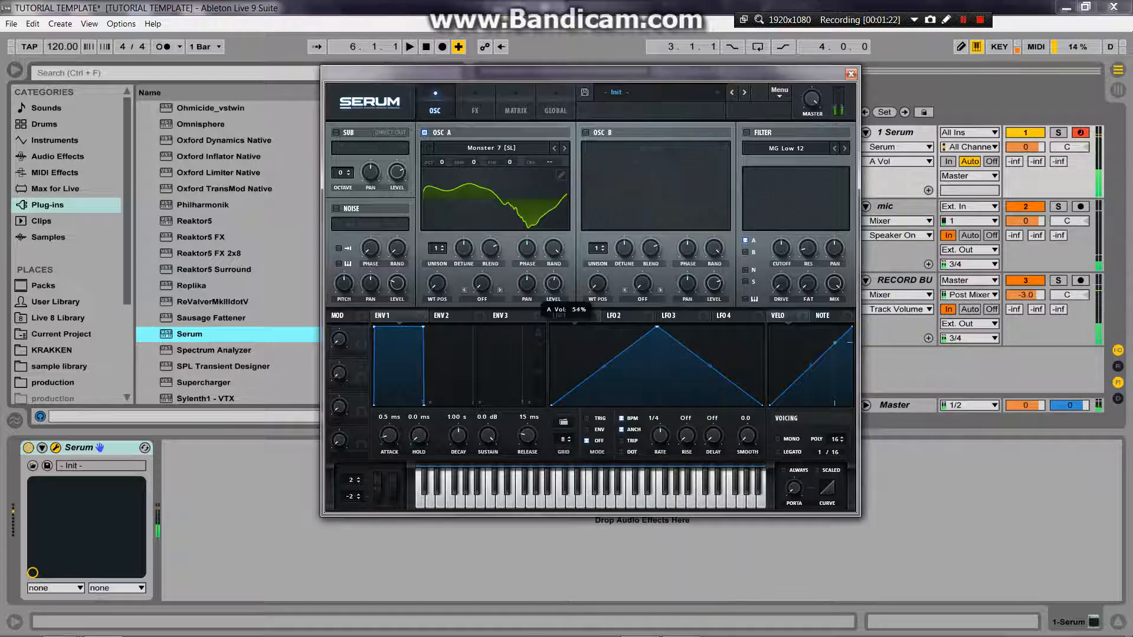
drag(554, 284, 553, 236)
mouse_move(437, 284)
mouse_down()
mouse_move(438, 221)
mouse_move(437, 284)
mouse_up()
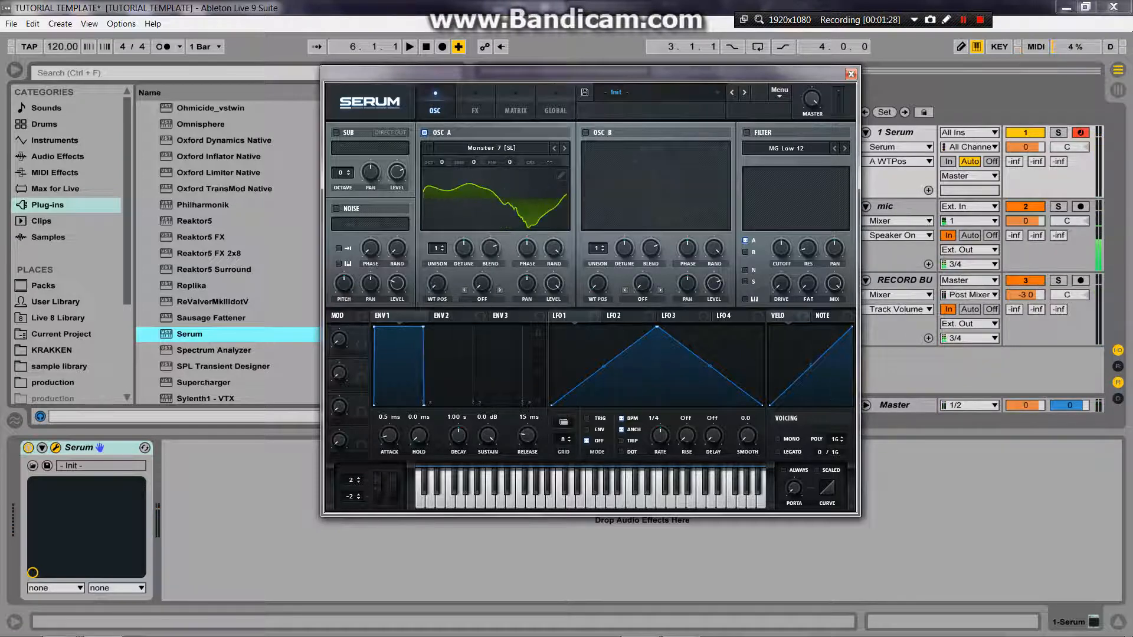
Step: Enable Serum's Compressor effect in multiband mode and adjust its gain
click(475, 109)
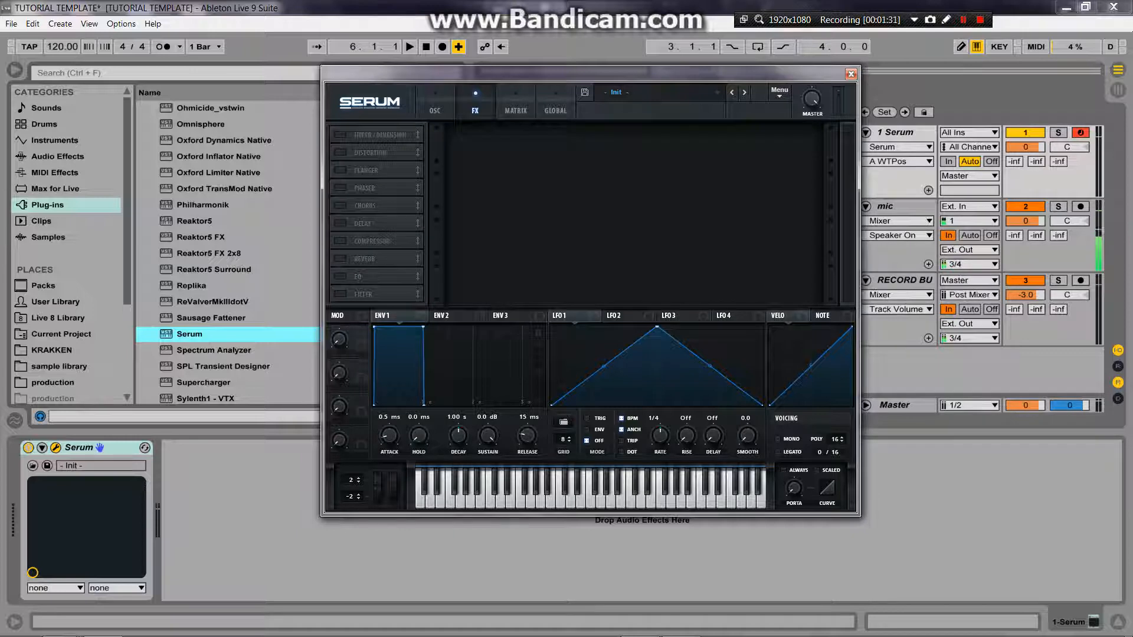
click(340, 241)
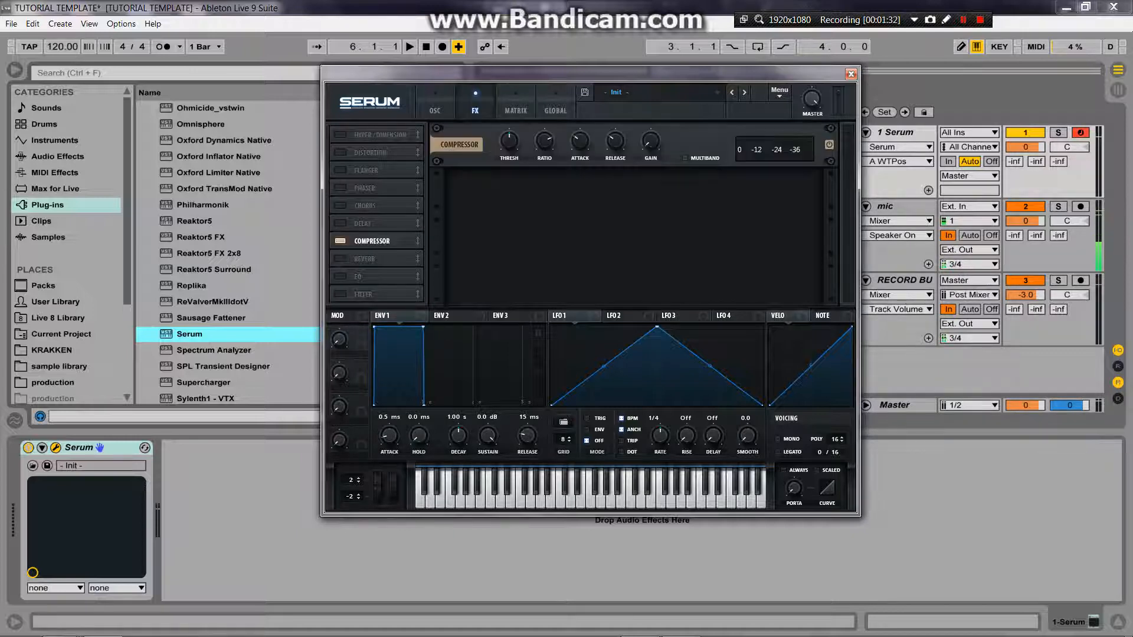
click(685, 159)
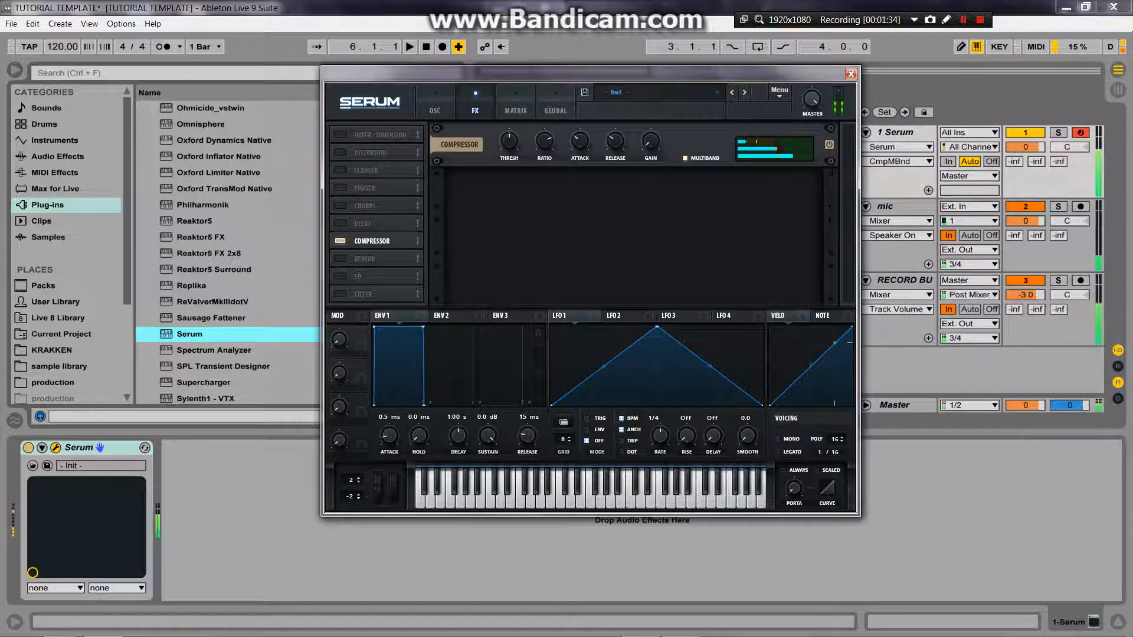
mouse_move(650, 141)
mouse_down()
mouse_move(651, 128)
mouse_move(650, 144)
mouse_up()
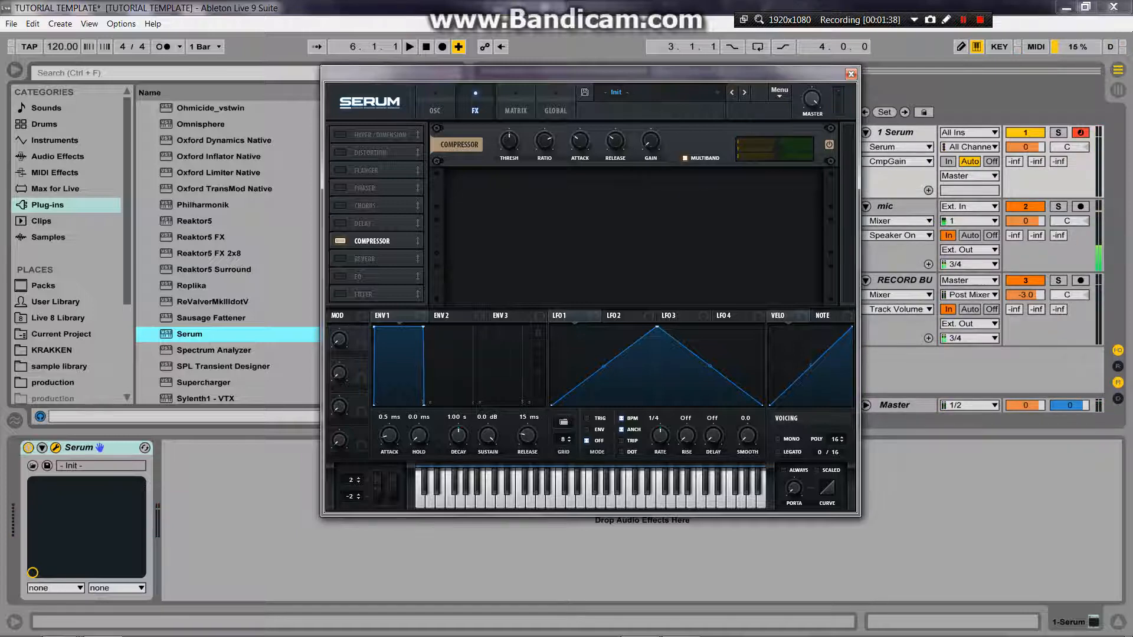
Step: Compare the sound with multiband and the compressor switched off and back on, and raise the compressor's gain
click(685, 158)
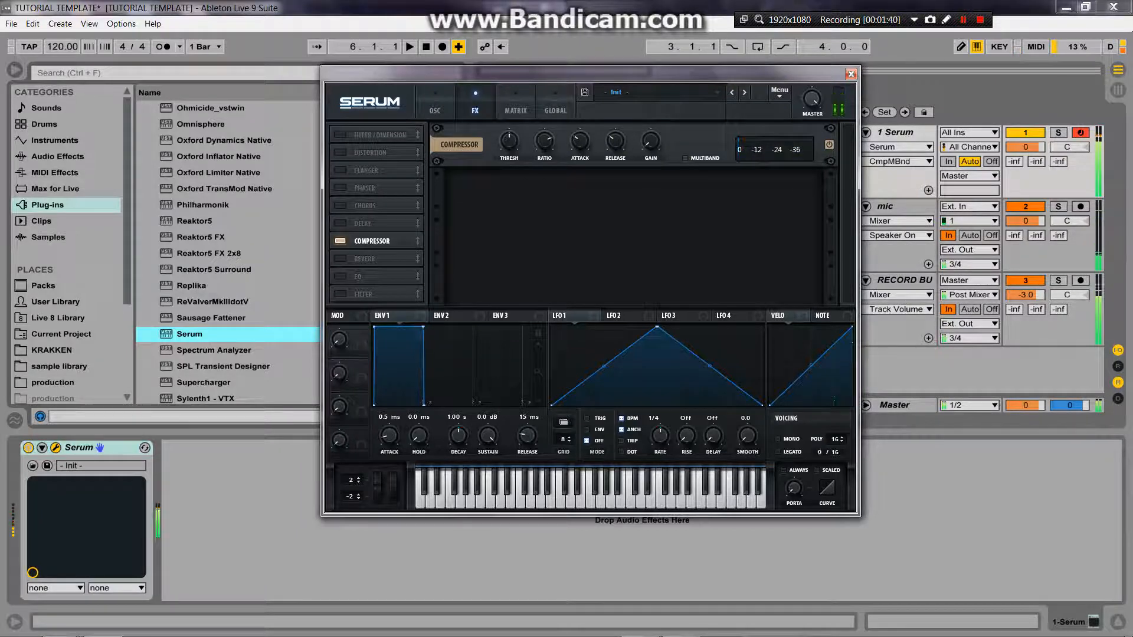
click(686, 158)
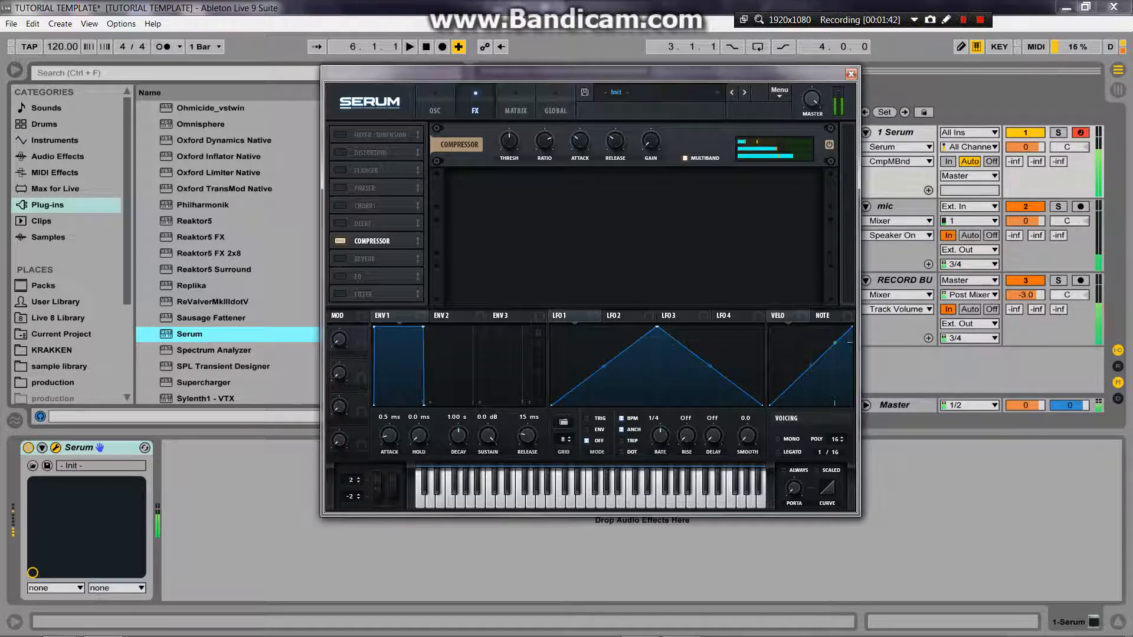
click(340, 241)
click(340, 240)
drag(651, 141, 651, 103)
Step: Add Ableton's Limiter audio effect after Serum in the track's device chain
click(58, 156)
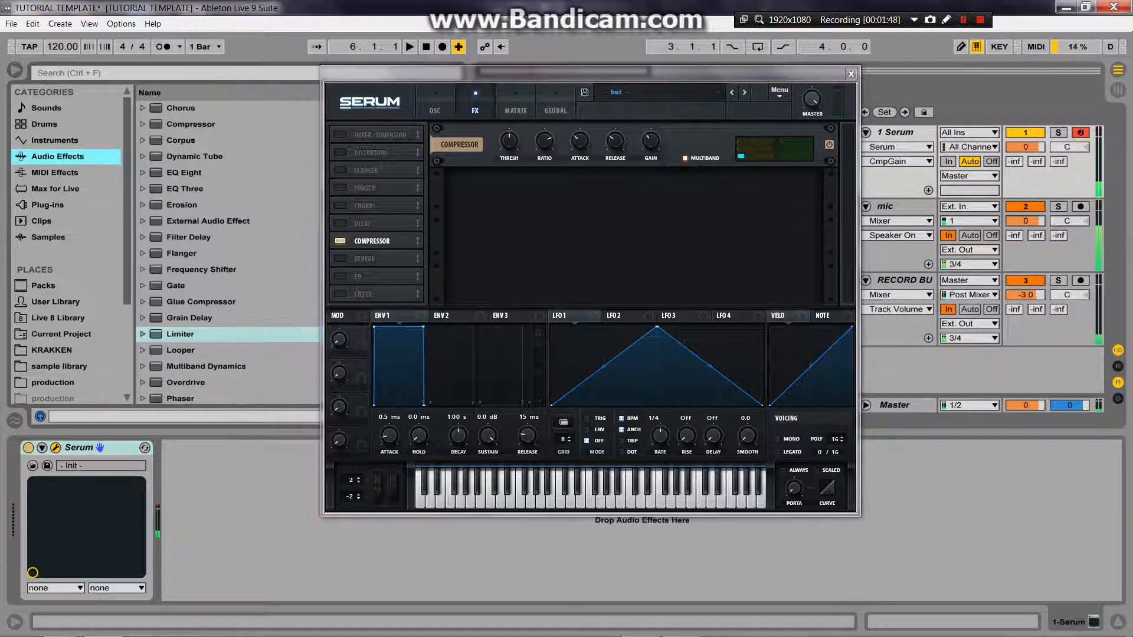
scroll(195, 307, down, 1)
drag(181, 302, 236, 507)
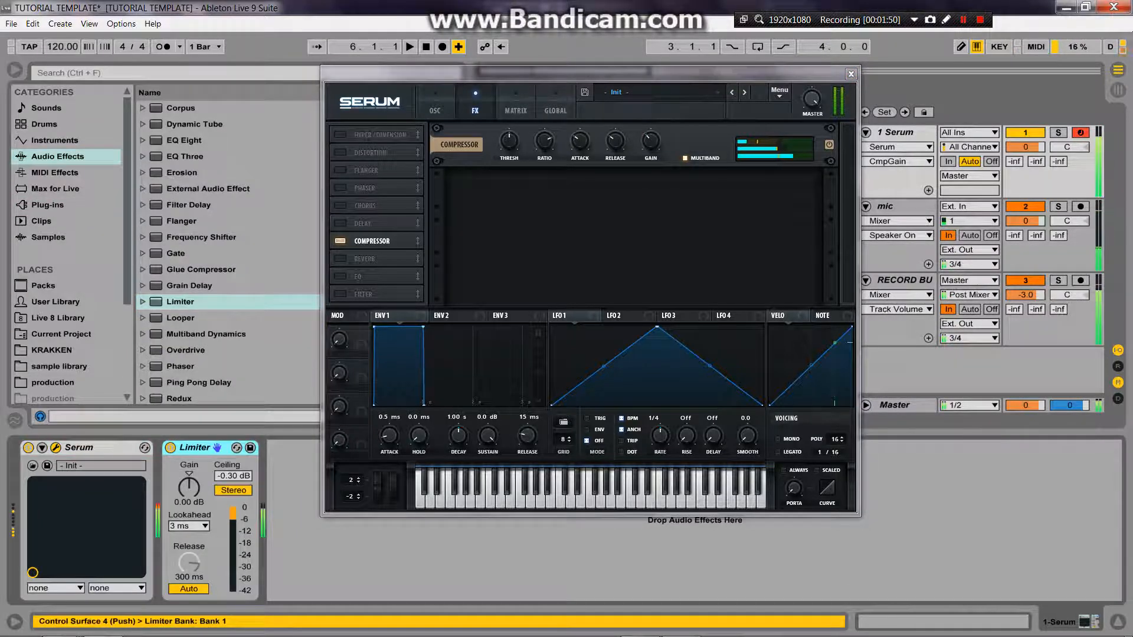
Step: Fine-tune the compressor's gain, and switch the compressor off and back on to compare the limited sound
click(651, 141)
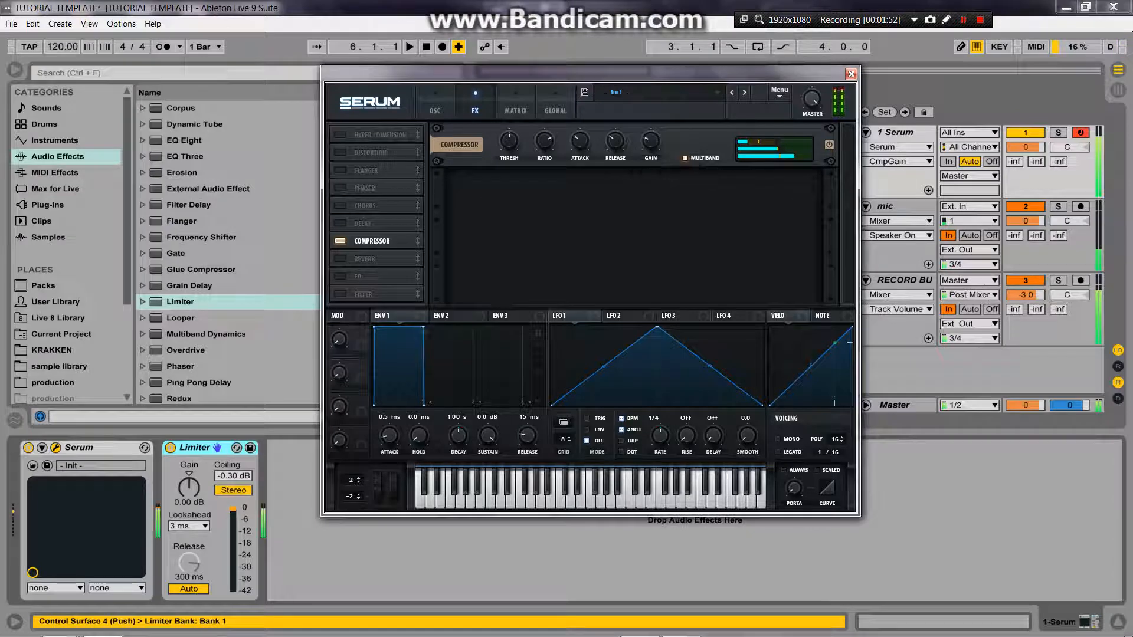
click(341, 241)
click(340, 241)
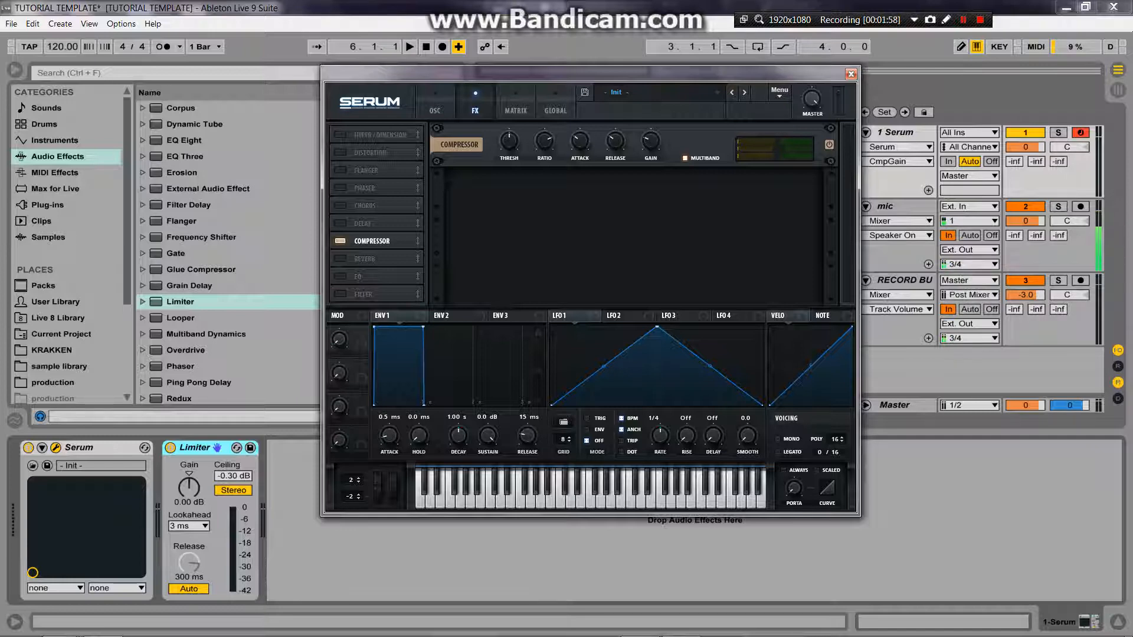
Step: Shift oscillator A's wavetable position, and enable oscillator B with the Digital wavetable Anti-Stasis
click(435, 111)
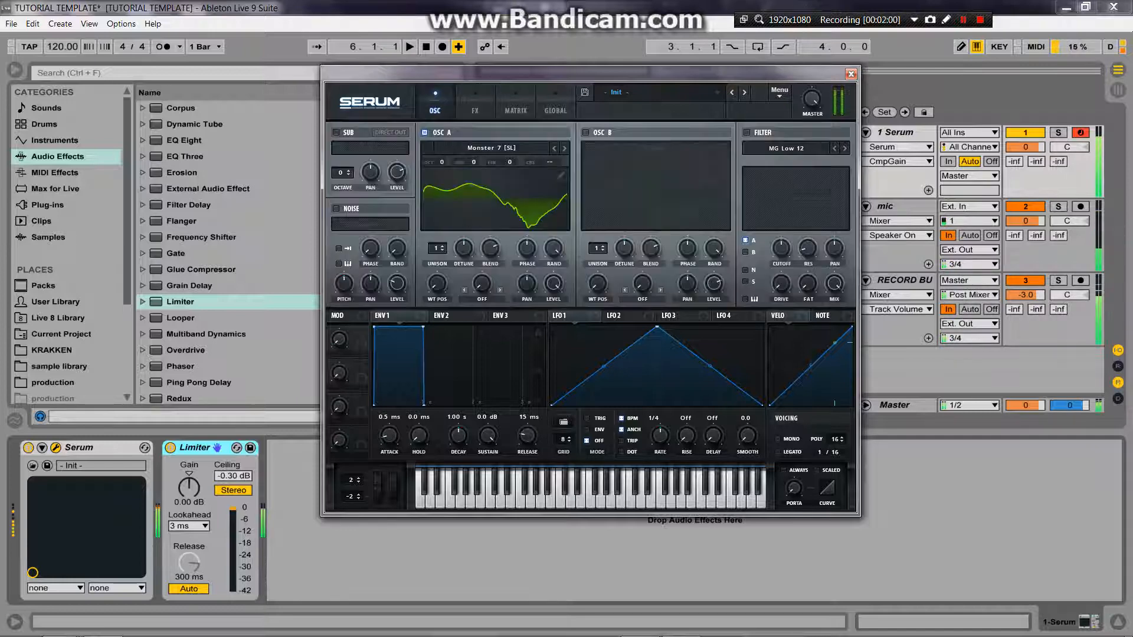
mouse_move(437, 284)
mouse_down()
mouse_move(437, 243)
mouse_move(437, 284)
mouse_up()
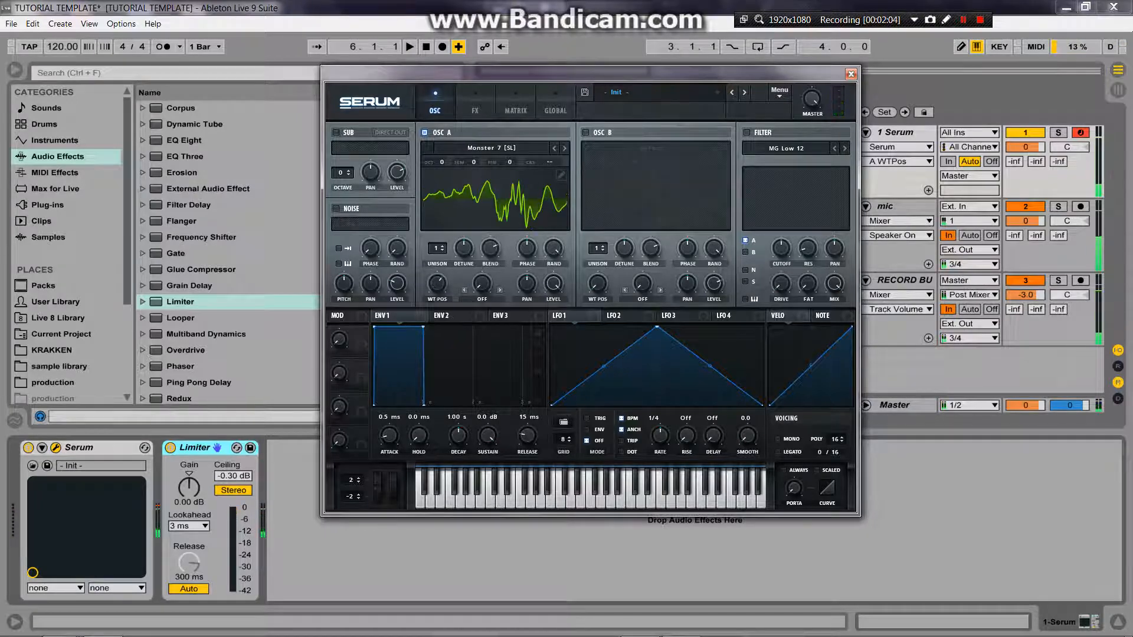
click(586, 133)
click(597, 149)
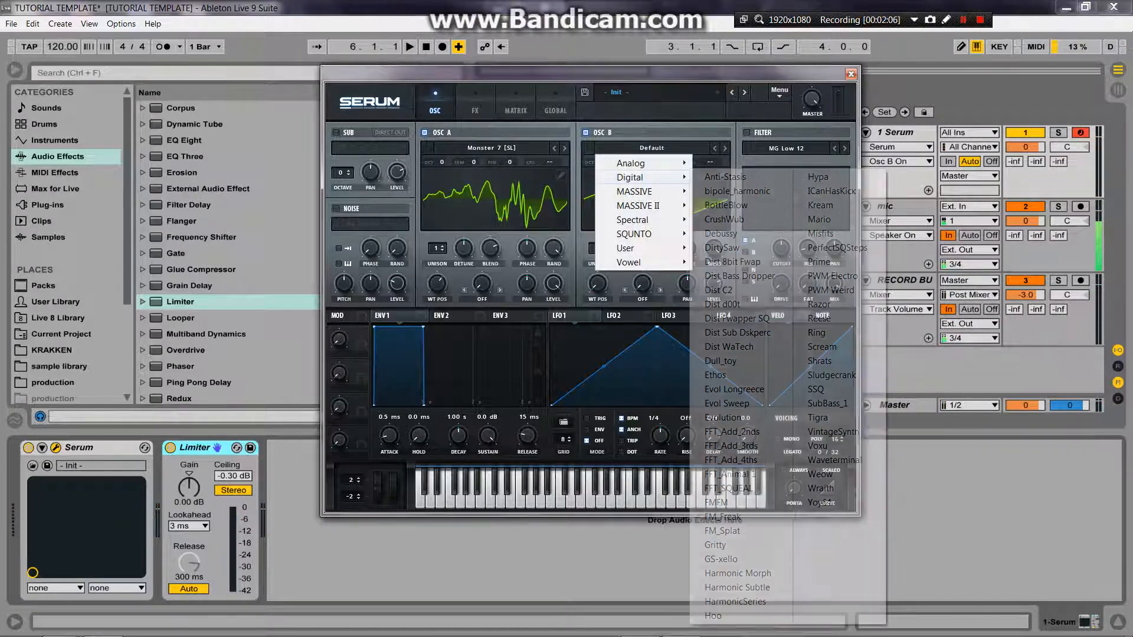
mouse_move(643, 177)
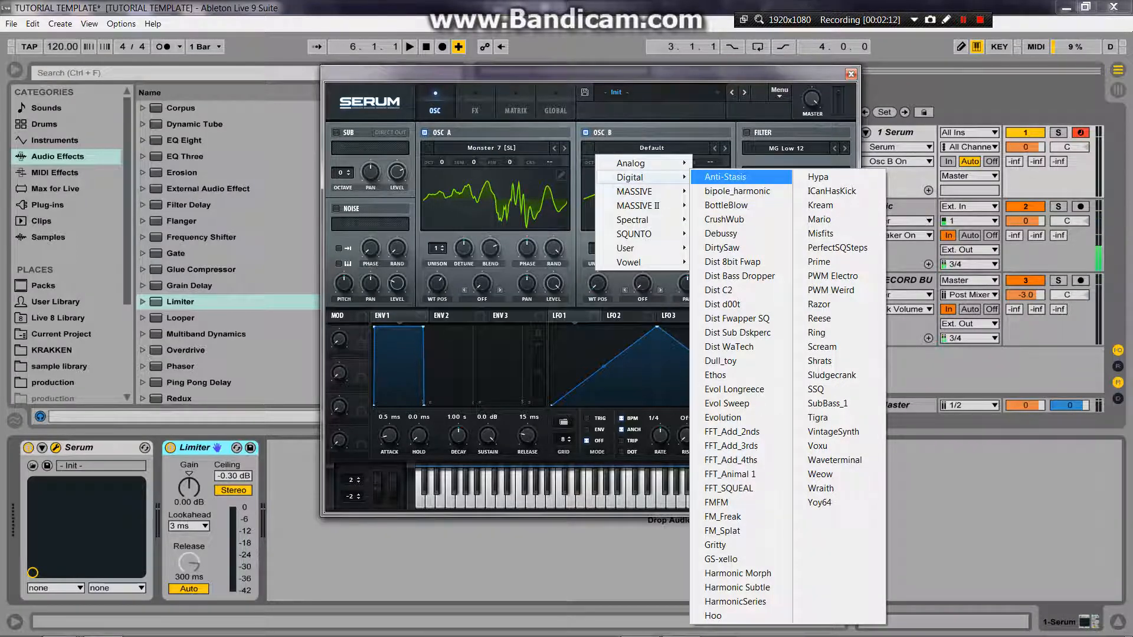
click(726, 177)
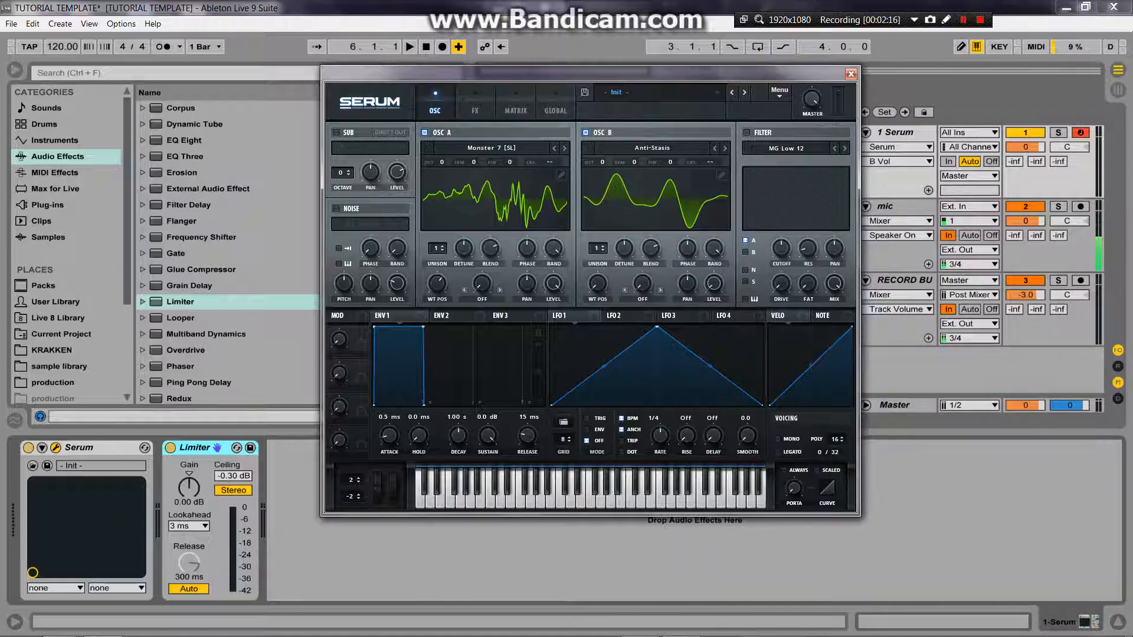
Step: Set oscillator A's warp mode to FM (from B) and turn oscillator B's level down
drag(437, 284, 437, 272)
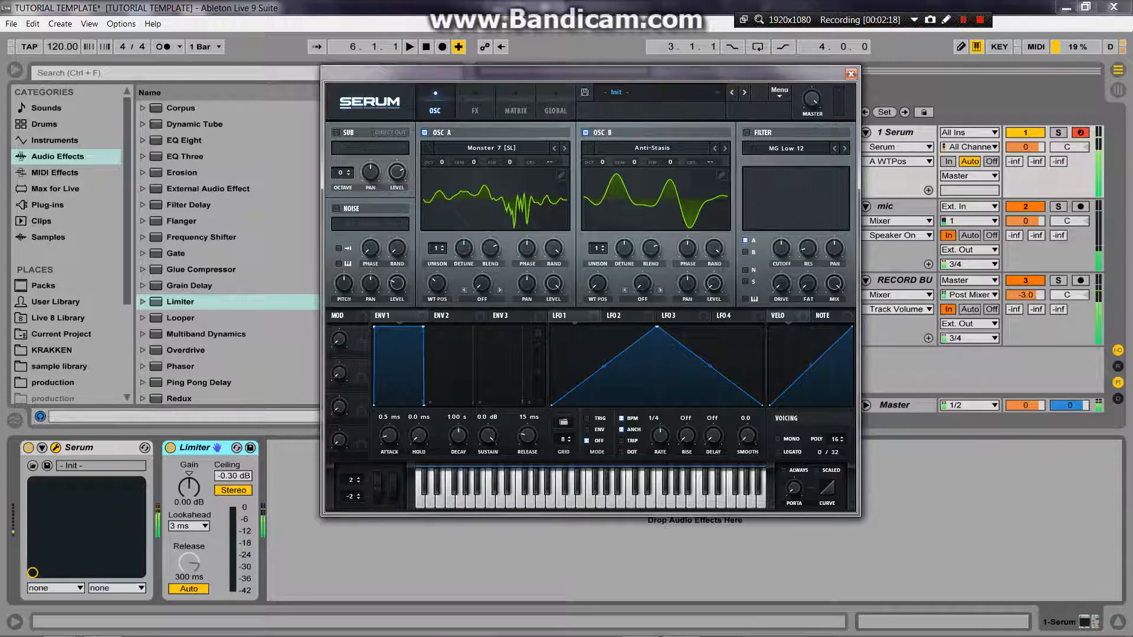
click(482, 290)
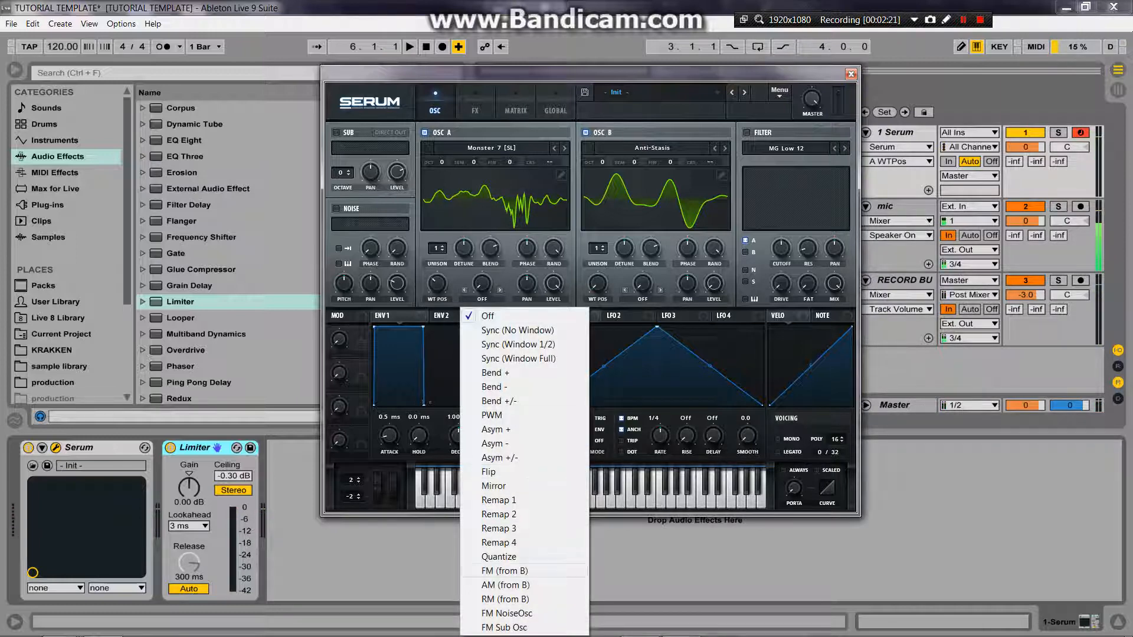
click(504, 571)
drag(714, 284, 714, 285)
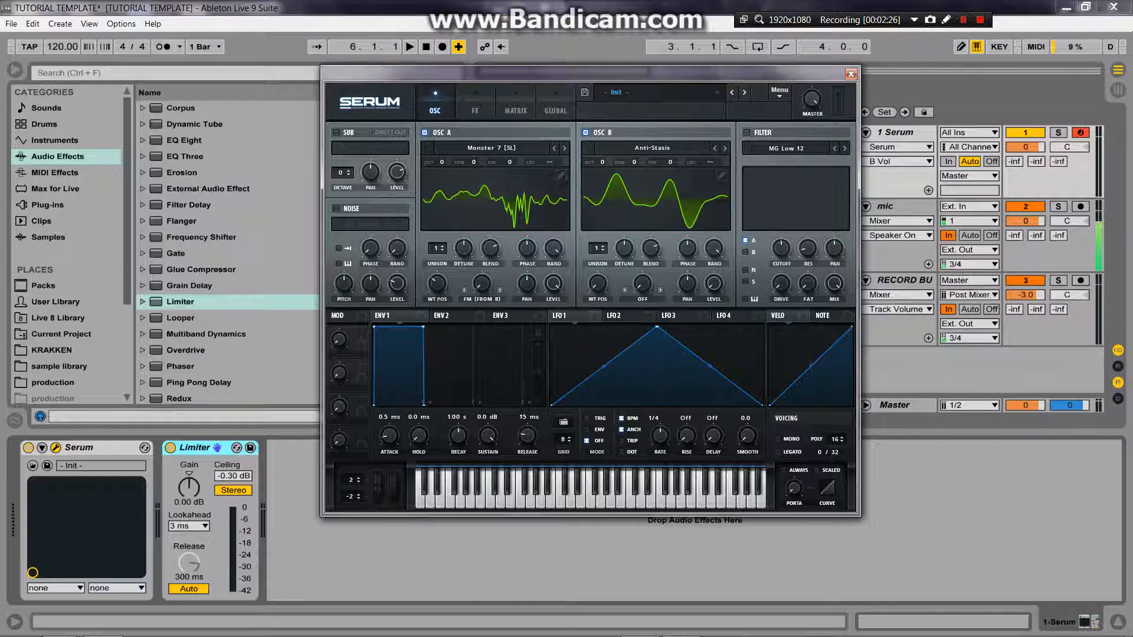
Step: Audition the FM sound by switching each oscillator off and back on, and adjust oscillator A's warp amount and wavetable position
click(424, 133)
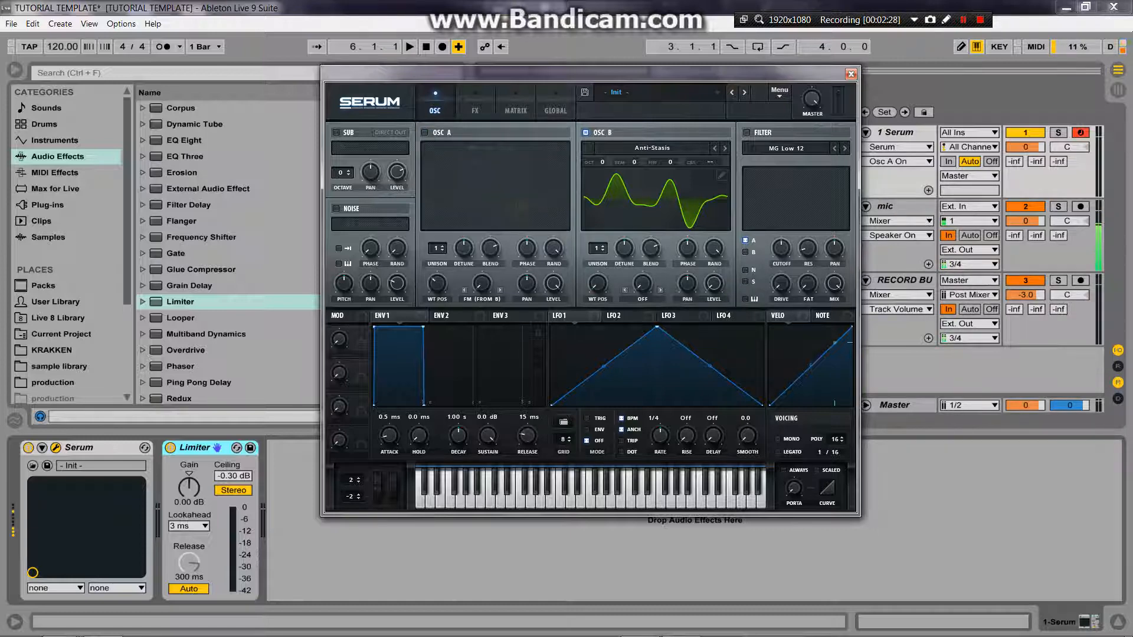
click(424, 132)
drag(482, 284, 438, 302)
click(585, 133)
click(586, 133)
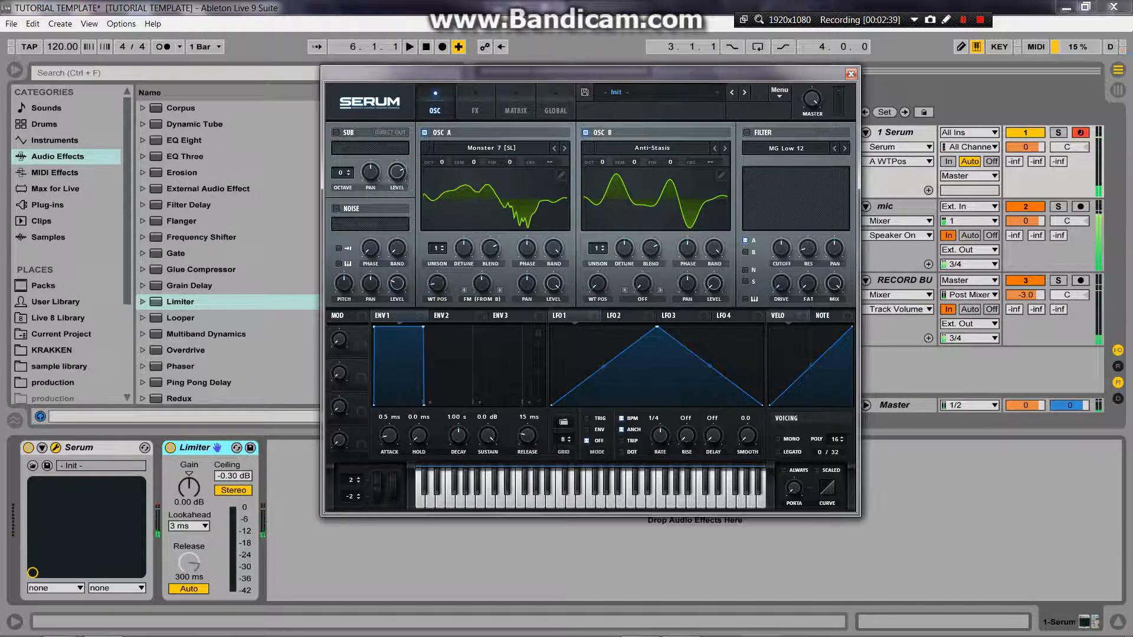
Step: Turn down the random phase on oscillator A and set it to 0% on oscillator B, and lower both oscillators' phase
click(554, 249)
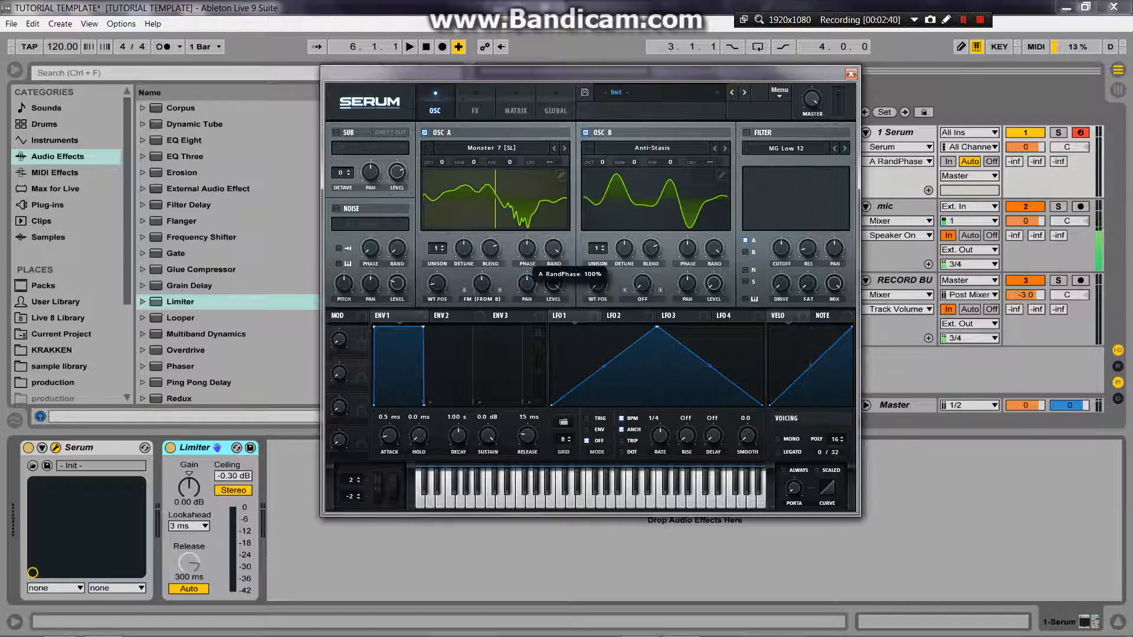
click(714, 248)
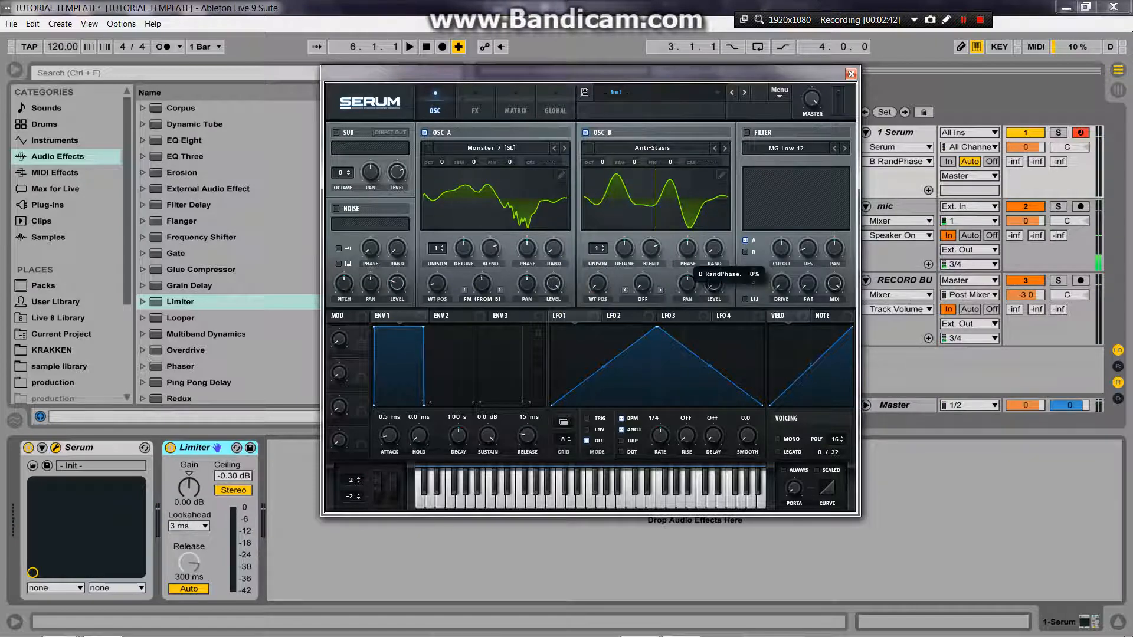
click(687, 249)
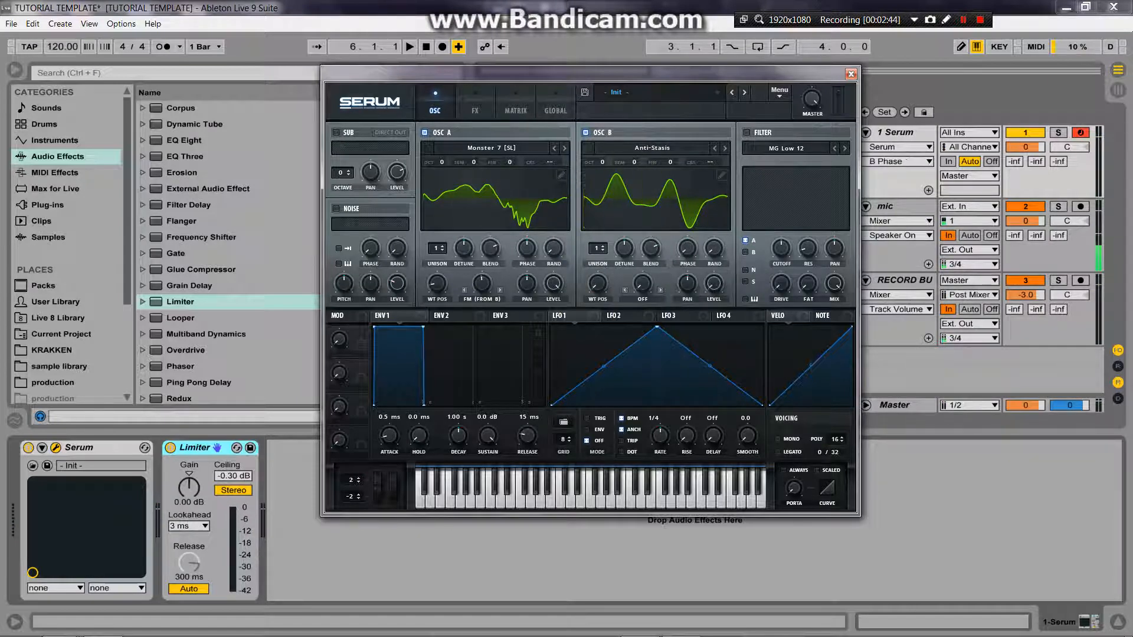
drag(527, 249, 527, 319)
Step: Set oscillator A's FM (from B) warp amount to about 41%
drag(482, 284, 482, 269)
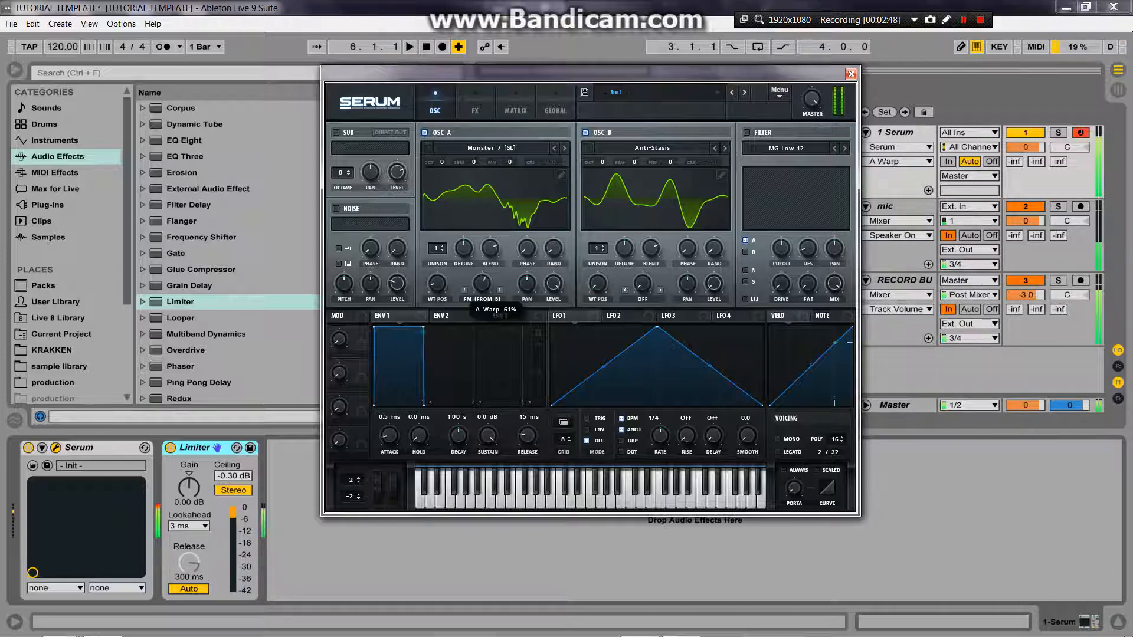
Step: Show the wavetables in 3D and set the wavetable position to 177 on oscillator B and 172 on oscillator A
drag(597, 284, 597, 275)
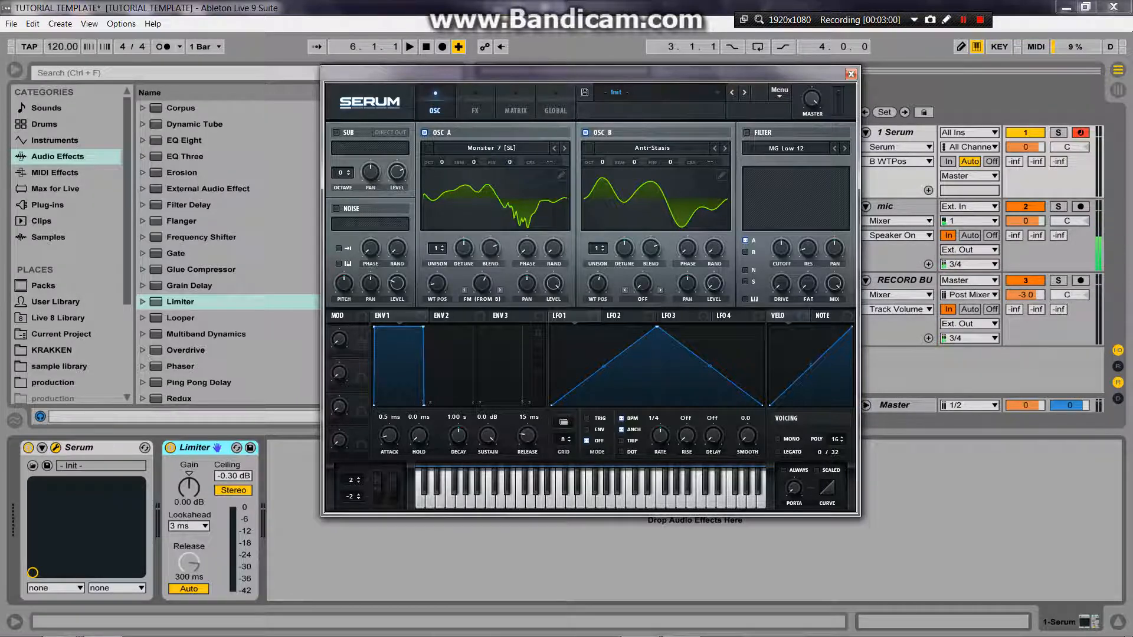
click(656, 199)
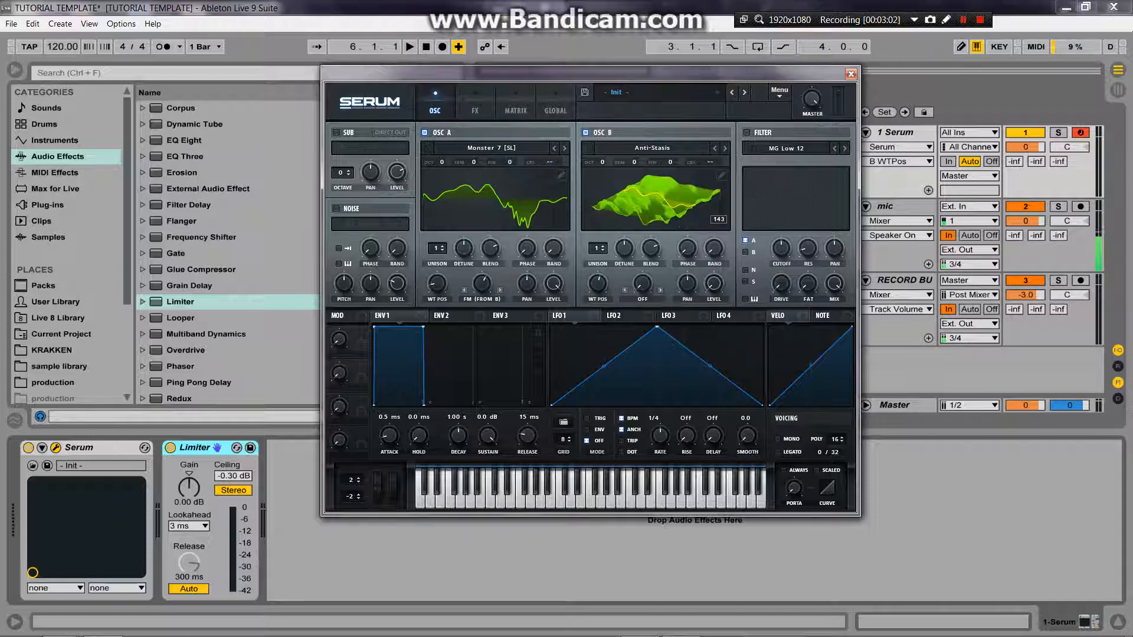
drag(597, 284, 598, 273)
drag(437, 283, 437, 251)
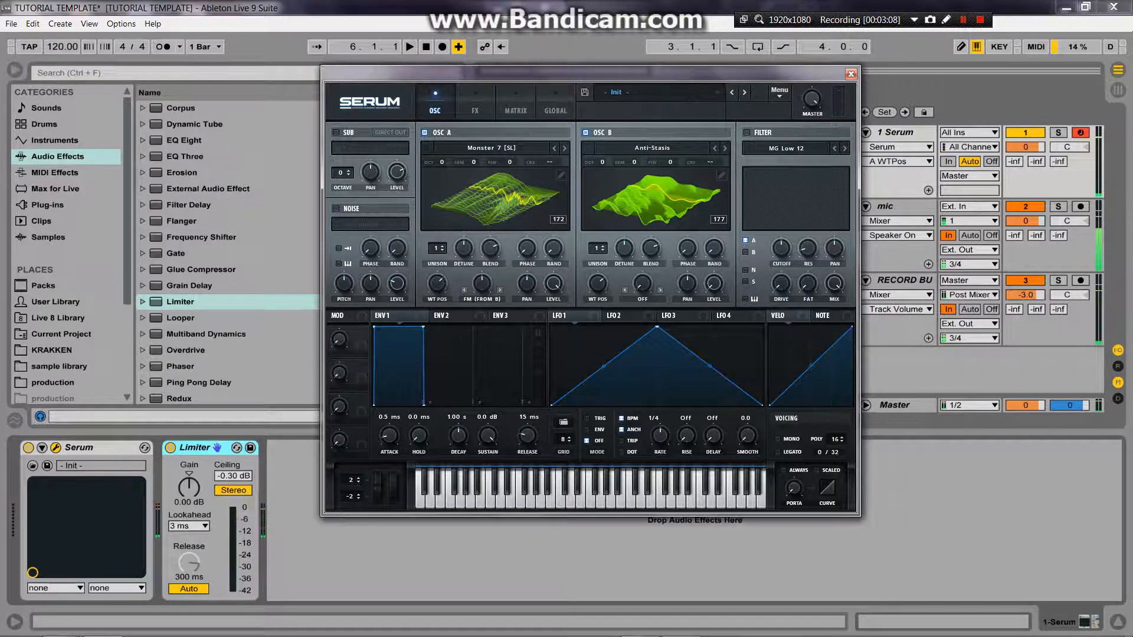
Step: Set oscillator B's warp mode to Mirror, then vary both warp amounts and lower the wavetable positions to 130 on A and 124 on B
click(624, 298)
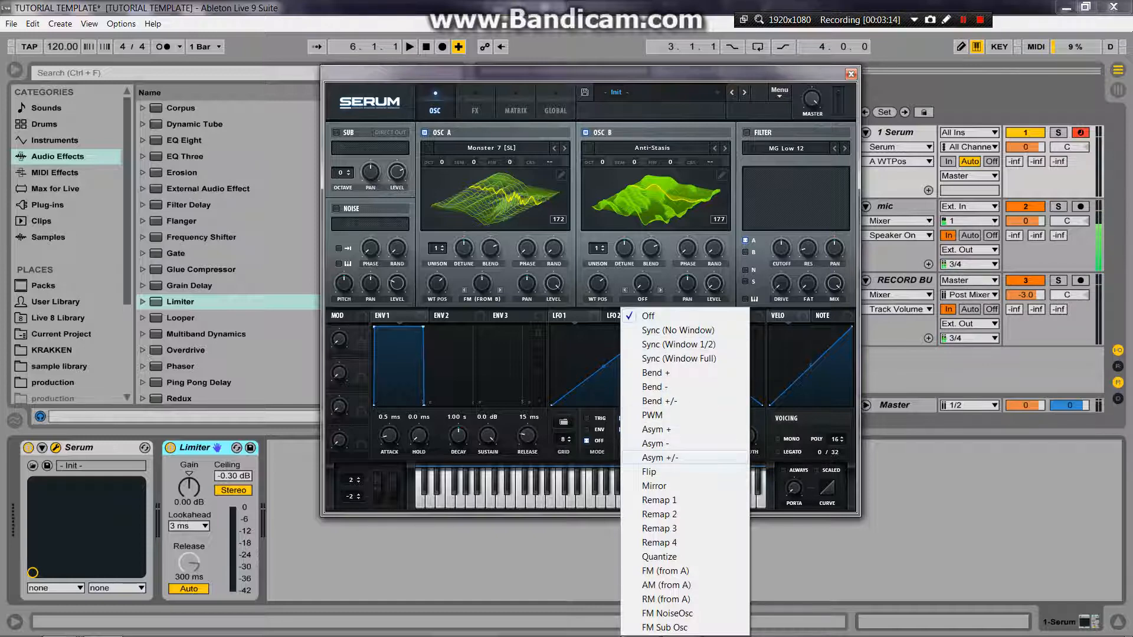
click(654, 486)
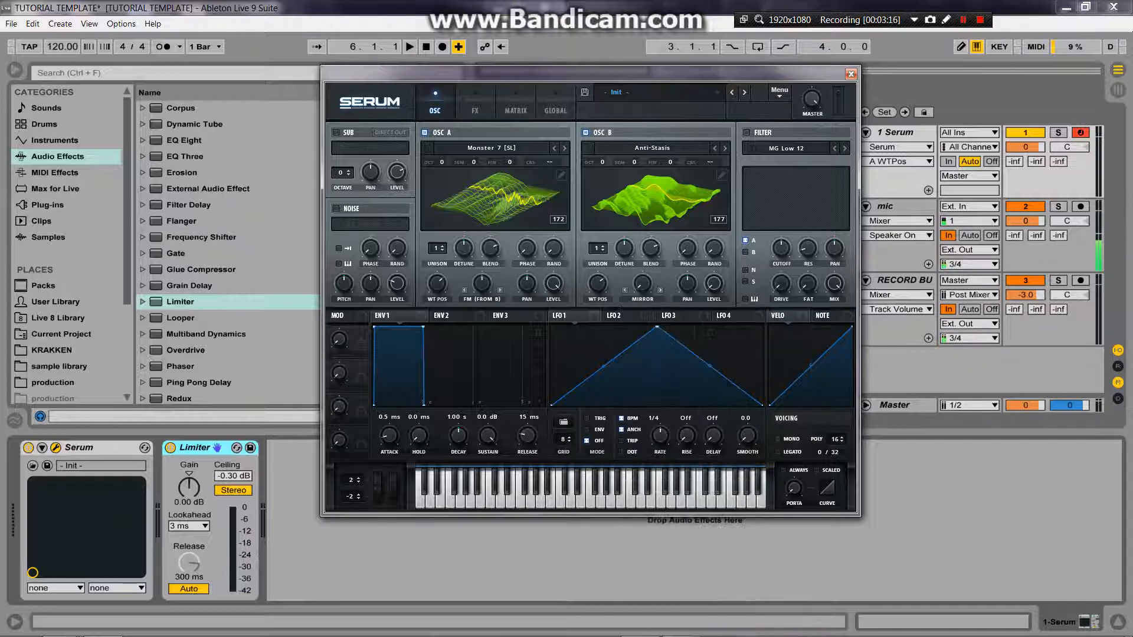
mouse_move(598, 283)
mouse_down()
mouse_move(598, 322)
mouse_move(598, 282)
mouse_up()
drag(482, 283, 437, 269)
drag(642, 284, 598, 301)
drag(437, 283, 436, 315)
drag(482, 284, 481, 274)
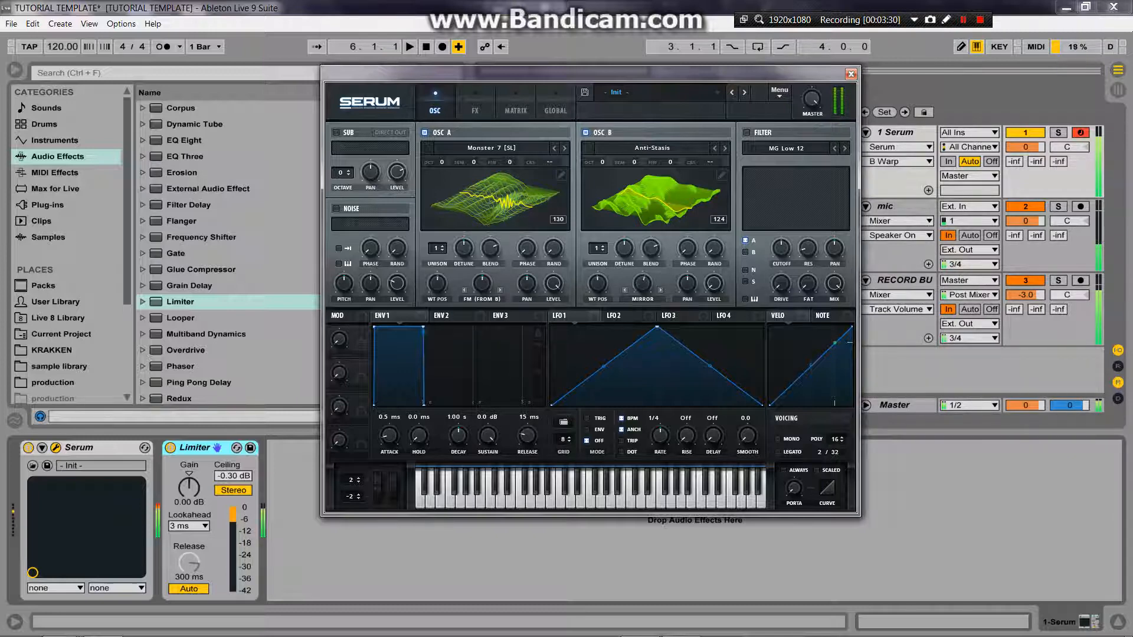
Step: Set oscillator B's wavetable position to 171 and sweep oscillator A's FM (from B) warp amount
drag(597, 283, 598, 268)
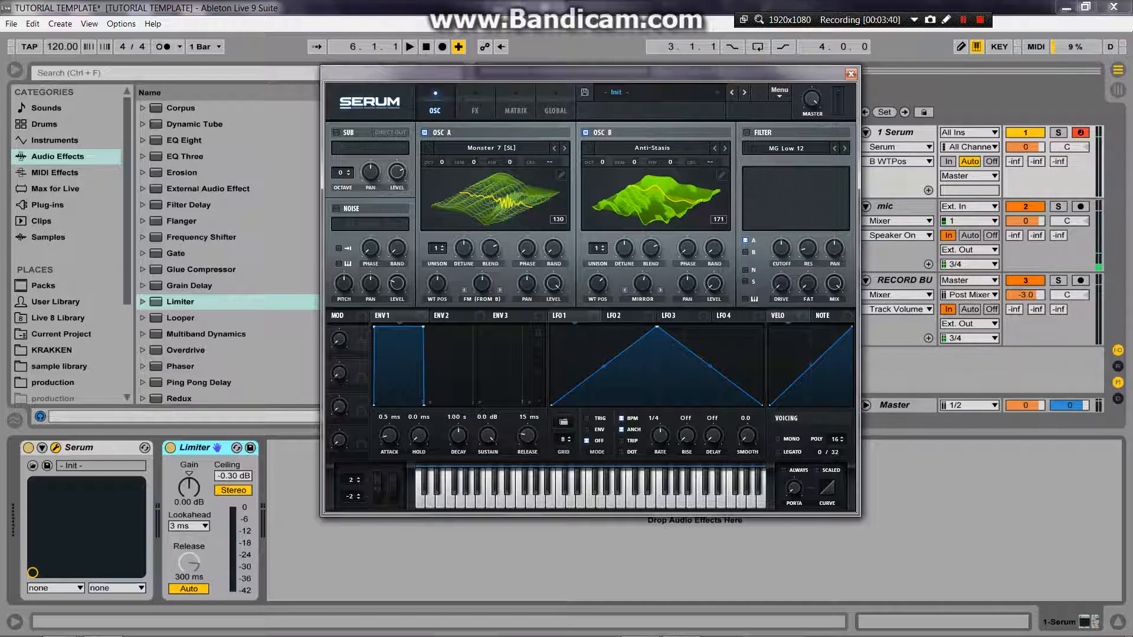
click(482, 284)
drag(483, 284, 482, 321)
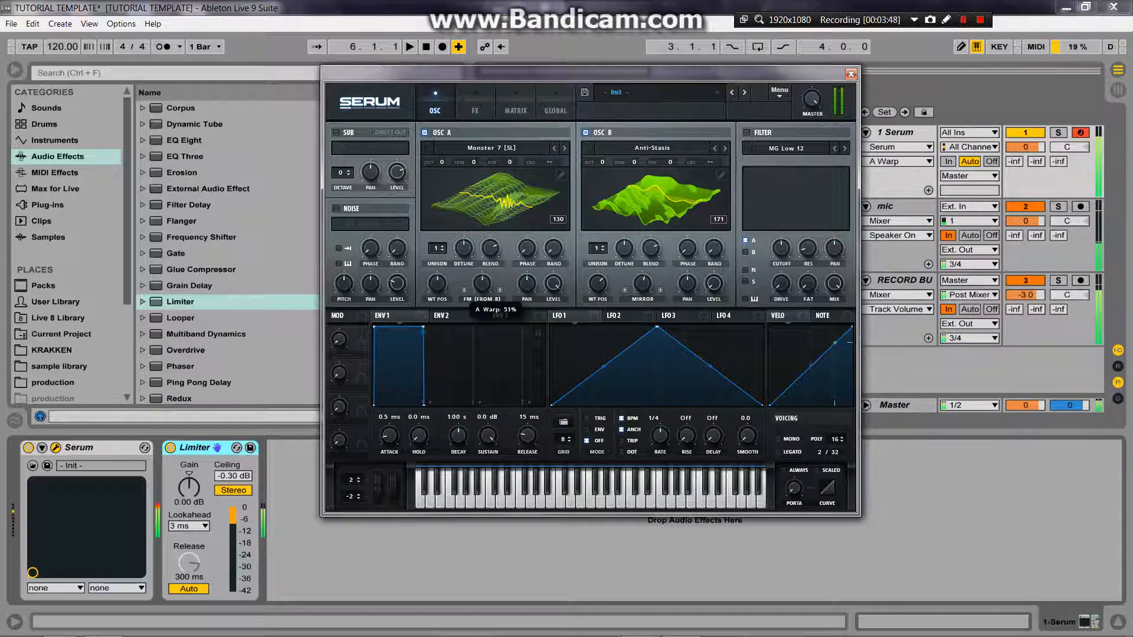
drag(482, 283, 482, 294)
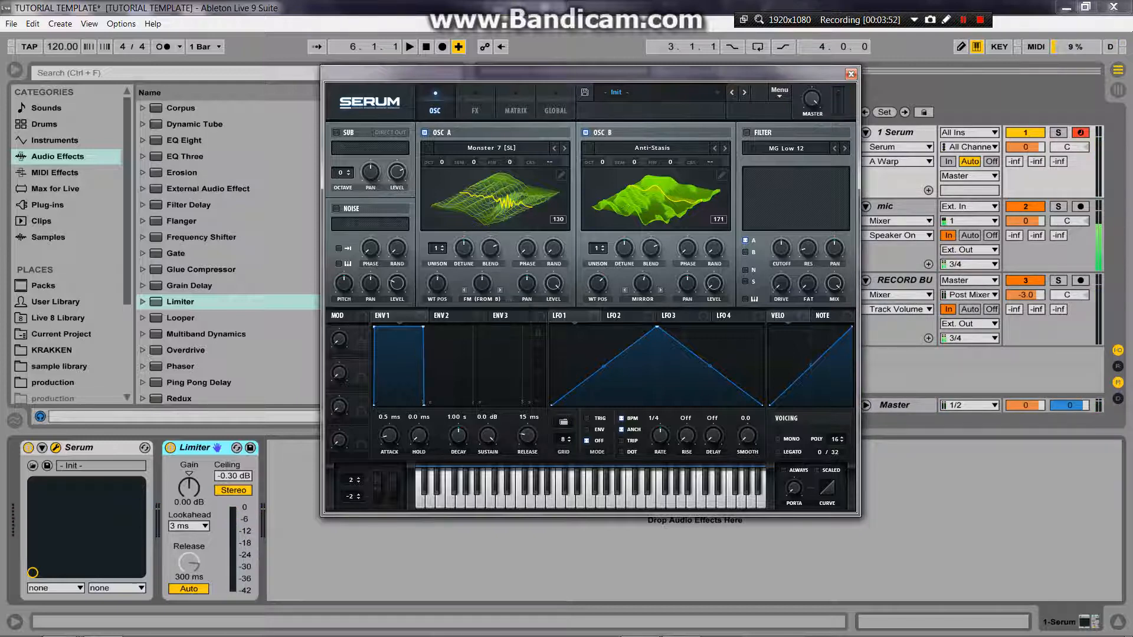
Step: Switch oscillator A off, then set oscillator B's warp mode to Off and its wavetable position to 76
click(652, 148)
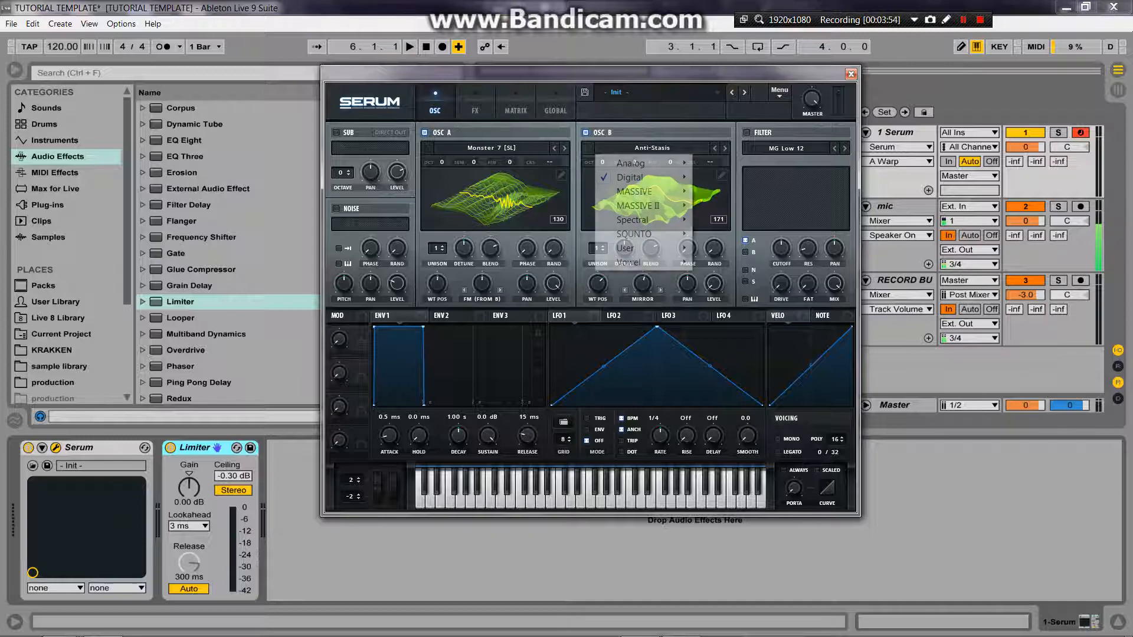
click(425, 133)
click(424, 133)
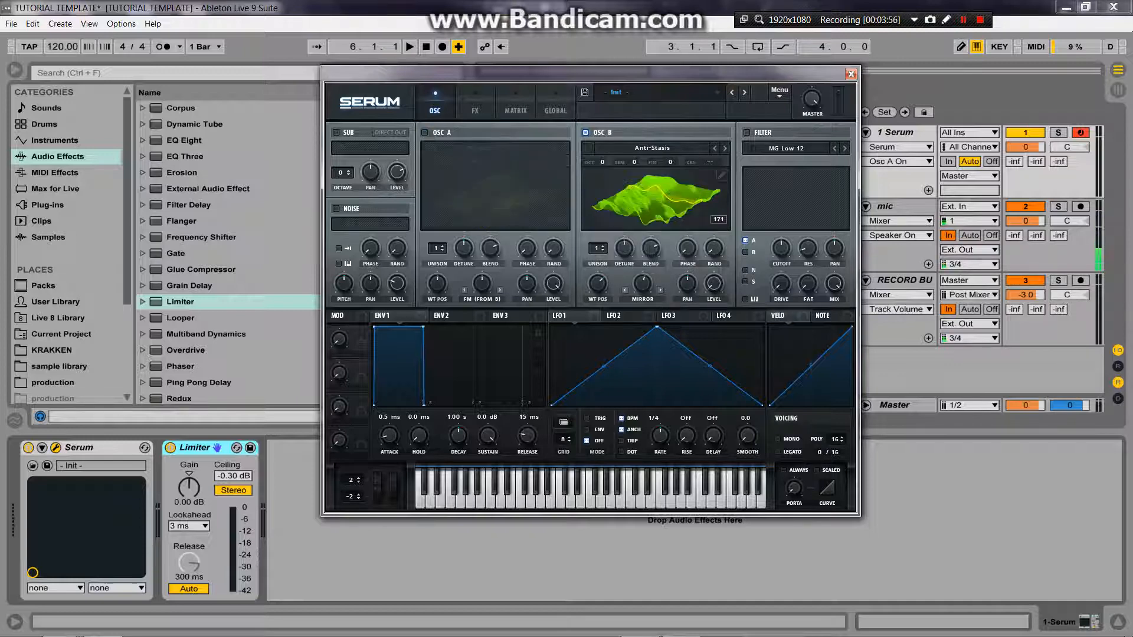
click(642, 299)
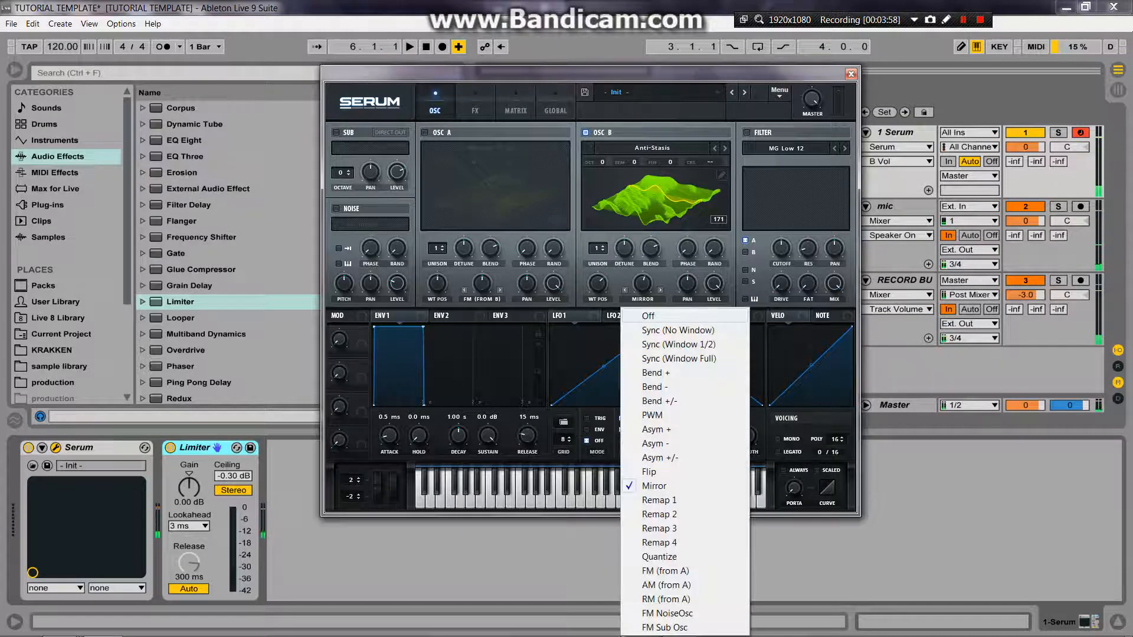
click(648, 317)
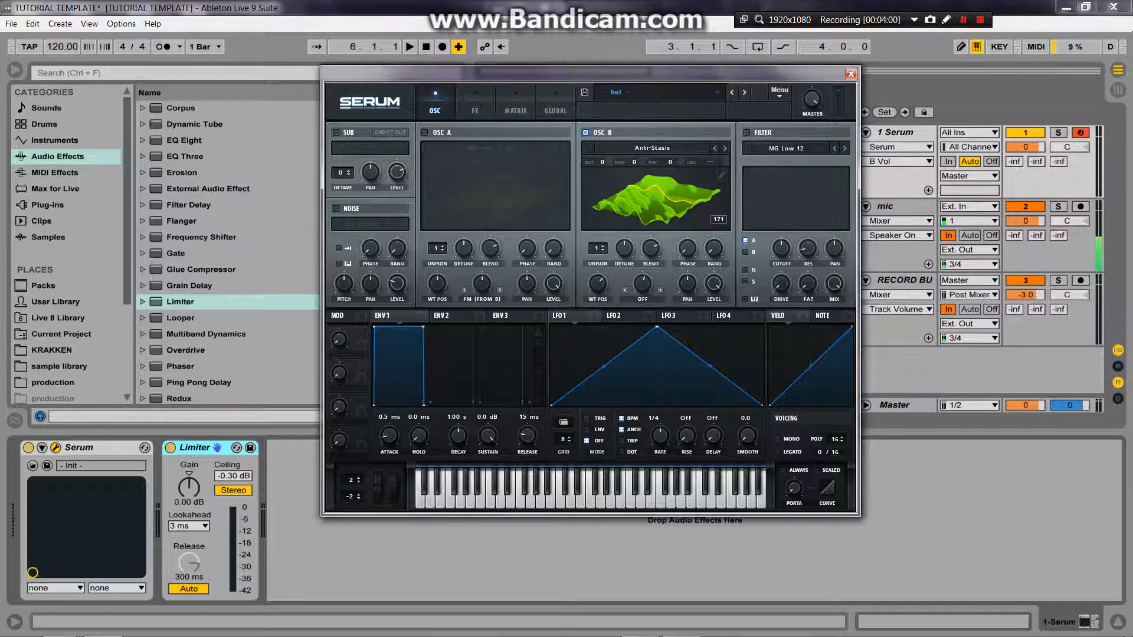
mouse_move(598, 283)
mouse_down()
mouse_move(598, 313)
mouse_move(598, 268)
mouse_move(598, 304)
mouse_up()
click(652, 148)
key(Escape)
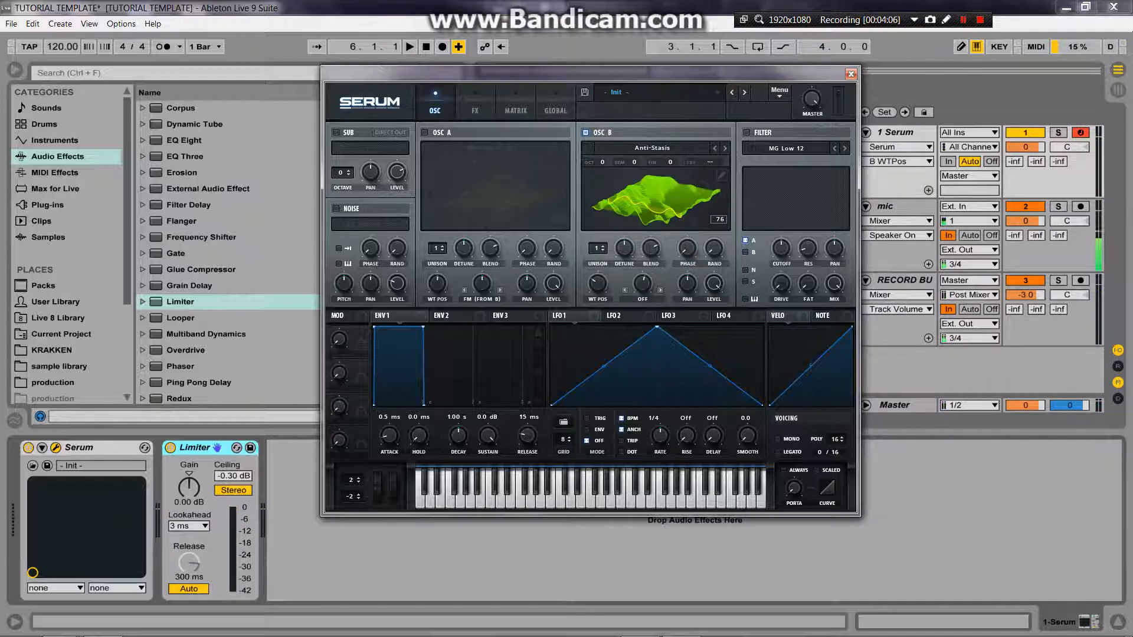
Step: Load the Analog wavetable Basic Shapes into oscillator B, then switch oscillator A back on and audition its FM warp
click(652, 148)
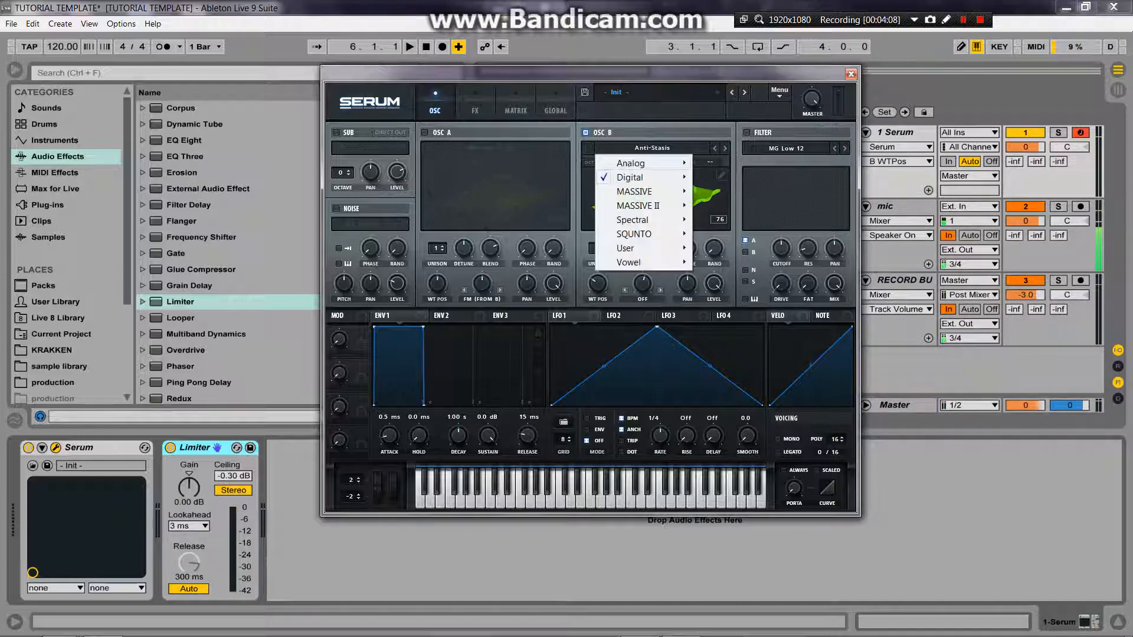
mouse_move(632, 164)
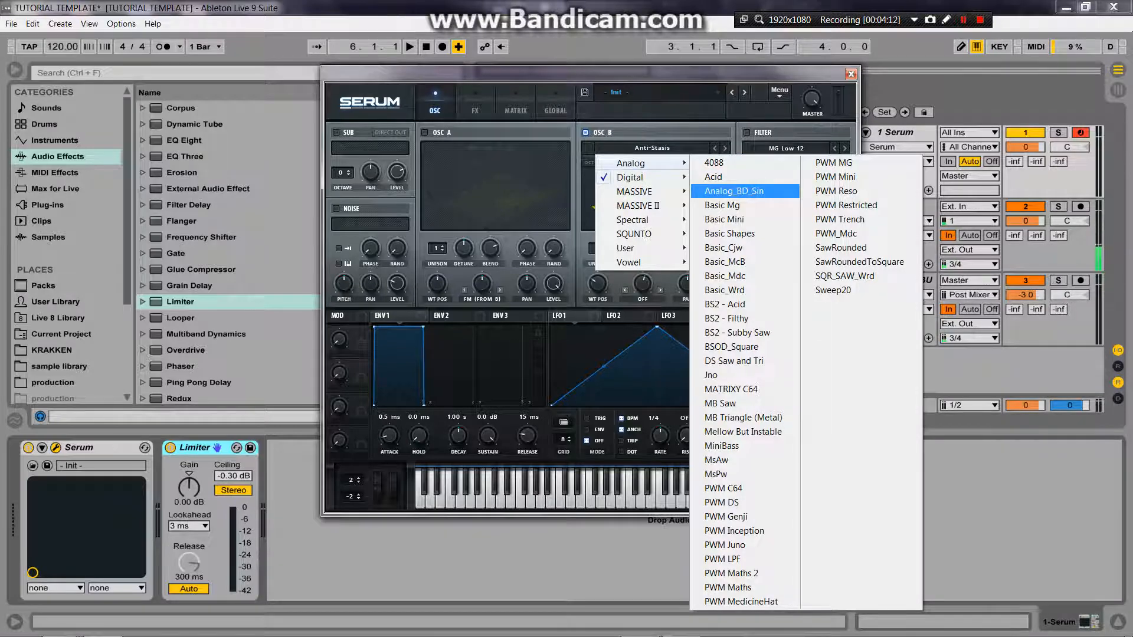
click(730, 234)
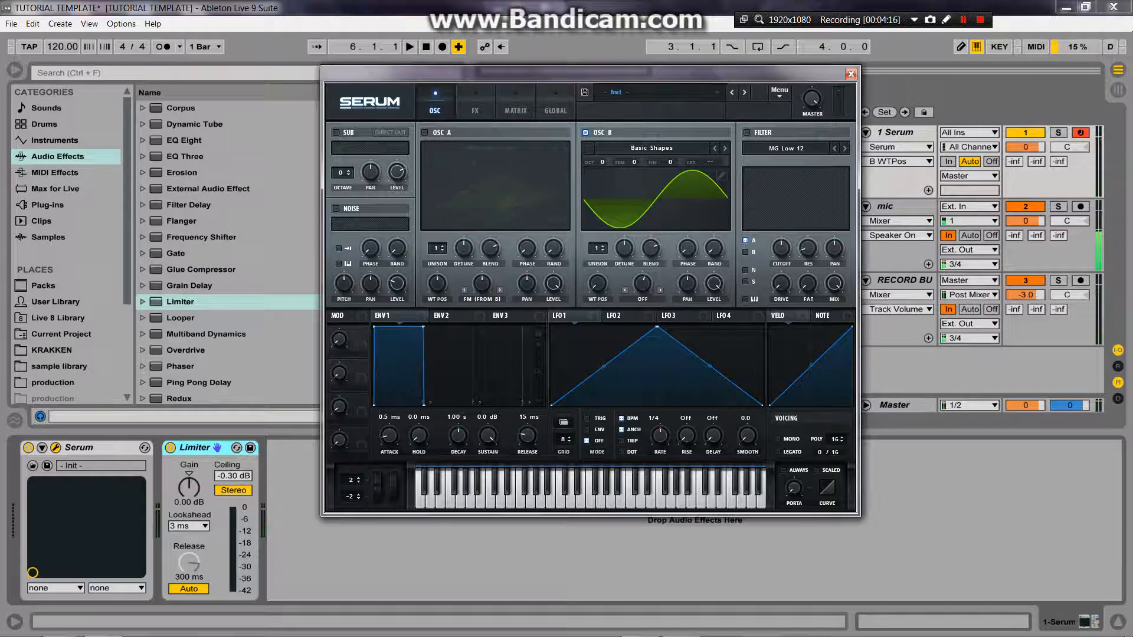
click(425, 133)
drag(688, 284, 688, 286)
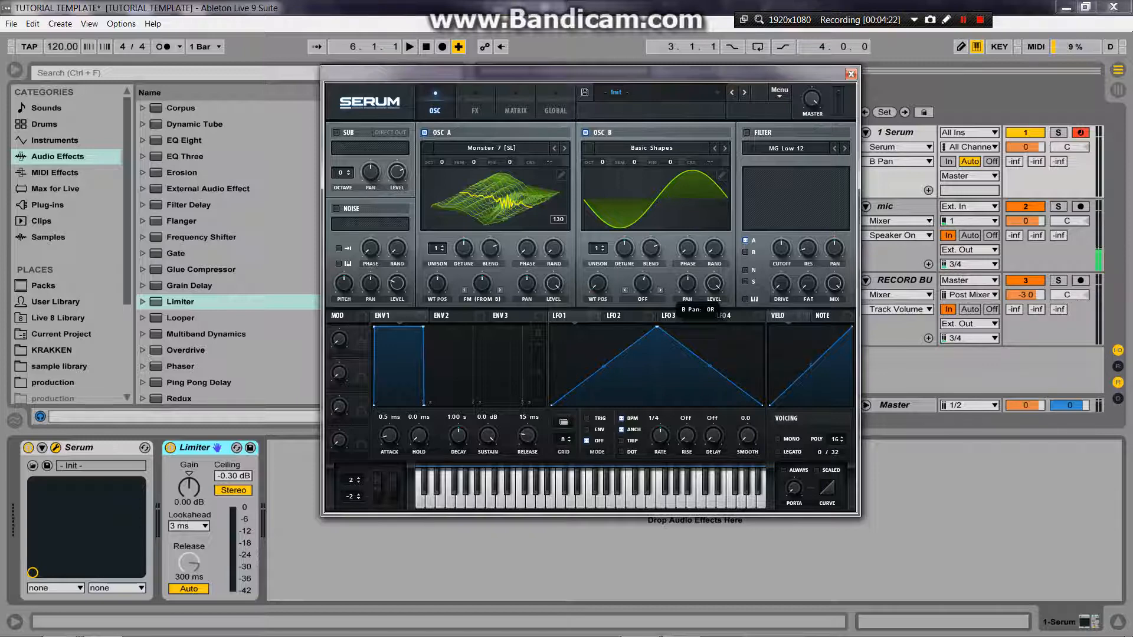
drag(482, 284, 438, 288)
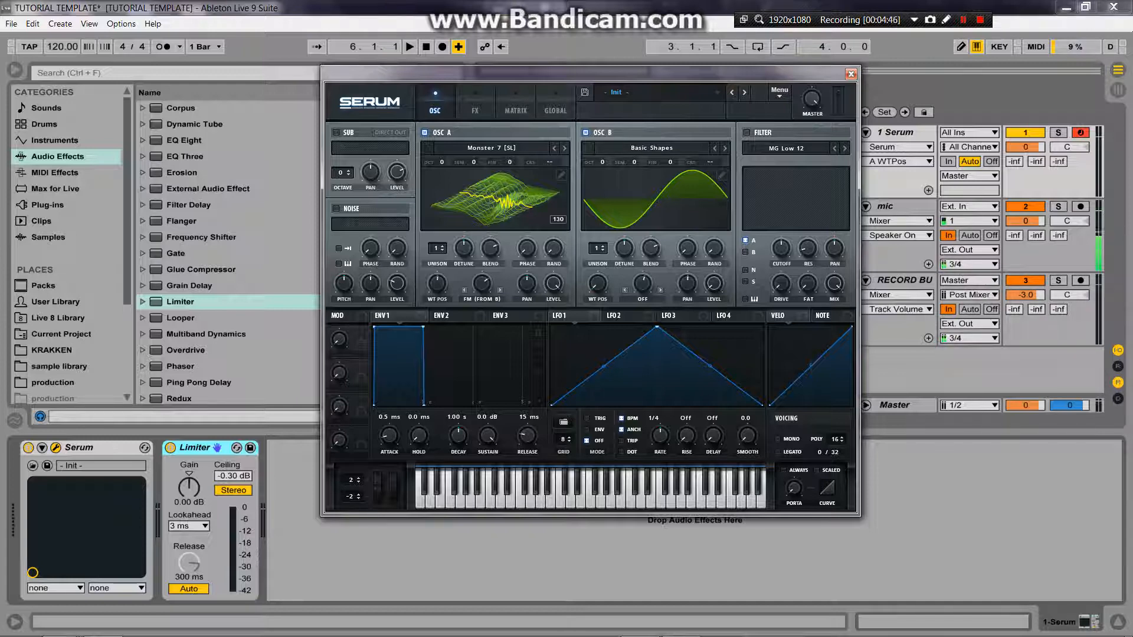
Step: Set oscillator B's warp mode to Mirror and vary the warp amounts of both oscillators
click(642, 299)
click(649, 484)
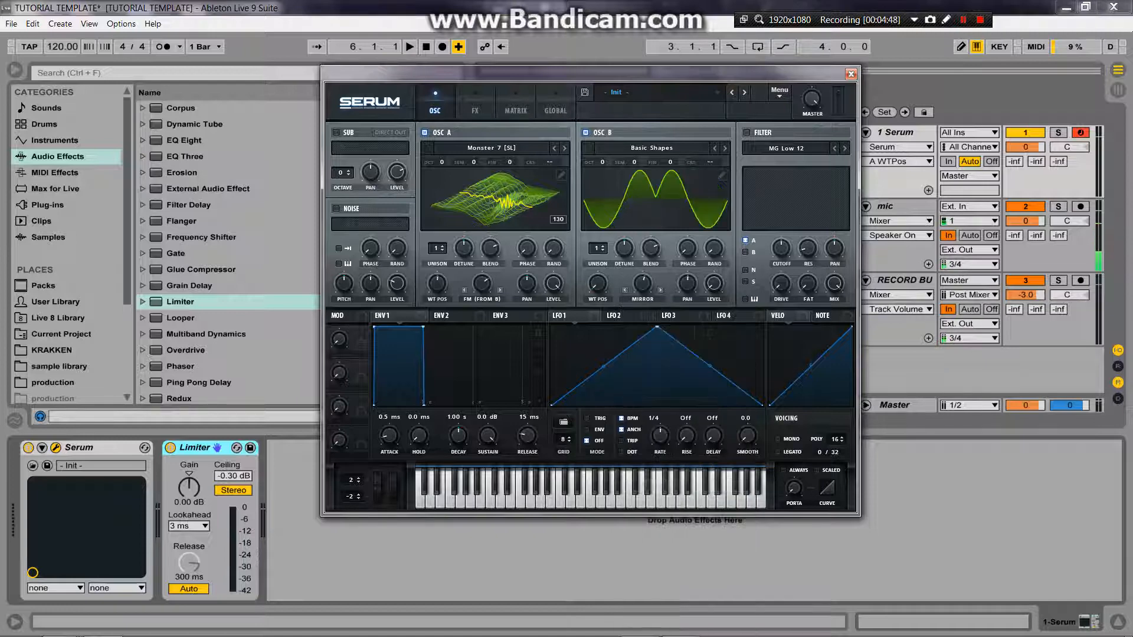
mouse_move(643, 283)
mouse_down()
mouse_move(644, 316)
mouse_move(643, 254)
mouse_move(643, 289)
mouse_up()
drag(482, 284, 482, 301)
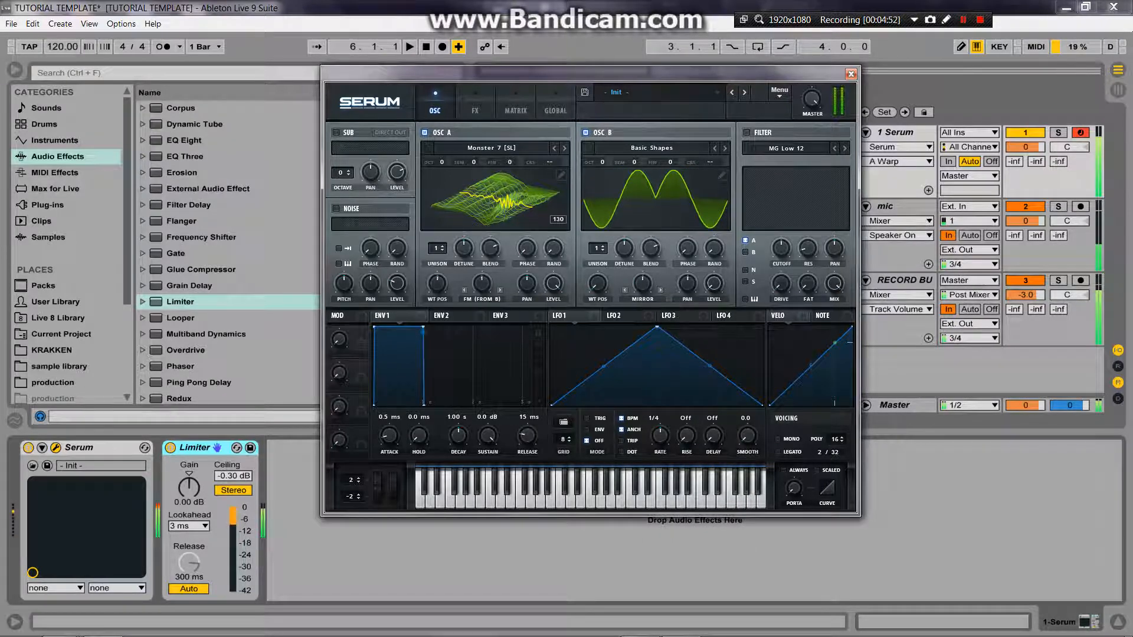
mouse_move(643, 284)
mouse_down()
mouse_move(643, 263)
mouse_move(643, 325)
mouse_move(643, 283)
mouse_up()
drag(482, 284, 482, 274)
mouse_move(643, 284)
mouse_down()
mouse_move(644, 315)
mouse_move(644, 295)
mouse_up()
Step: Raise oscillator B's octave to +2, adjust its Mirror warp and set oscillator A's FM warp to about 38%
drag(601, 163, 601, 155)
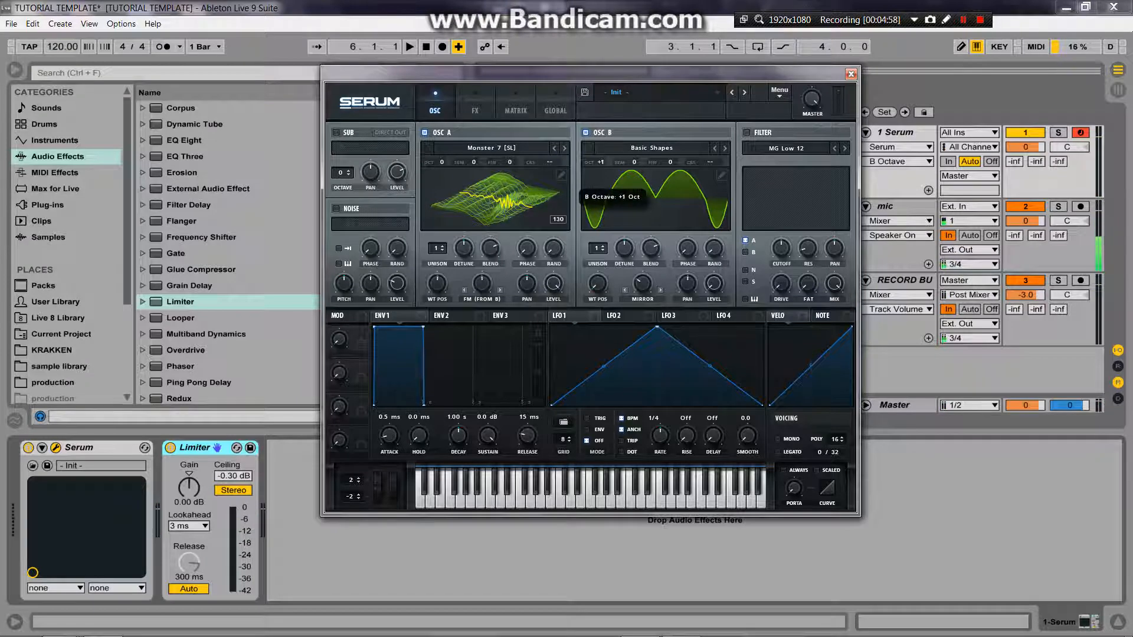
key(a)
mouse_move(642, 284)
mouse_down()
mouse_move(643, 307)
mouse_move(643, 295)
mouse_up()
drag(482, 284, 482, 262)
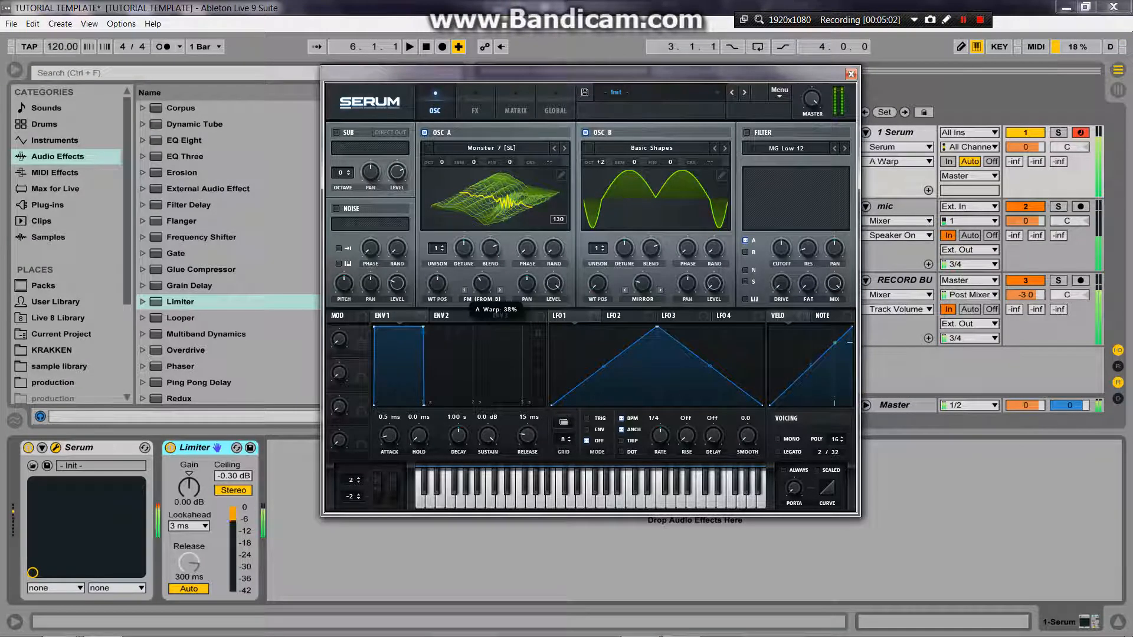
Step: Load the Anti-Stasis wavetable into oscillator A and raise its FM (from B) warp amount to about 62%
click(491, 148)
mouse_move(489, 164)
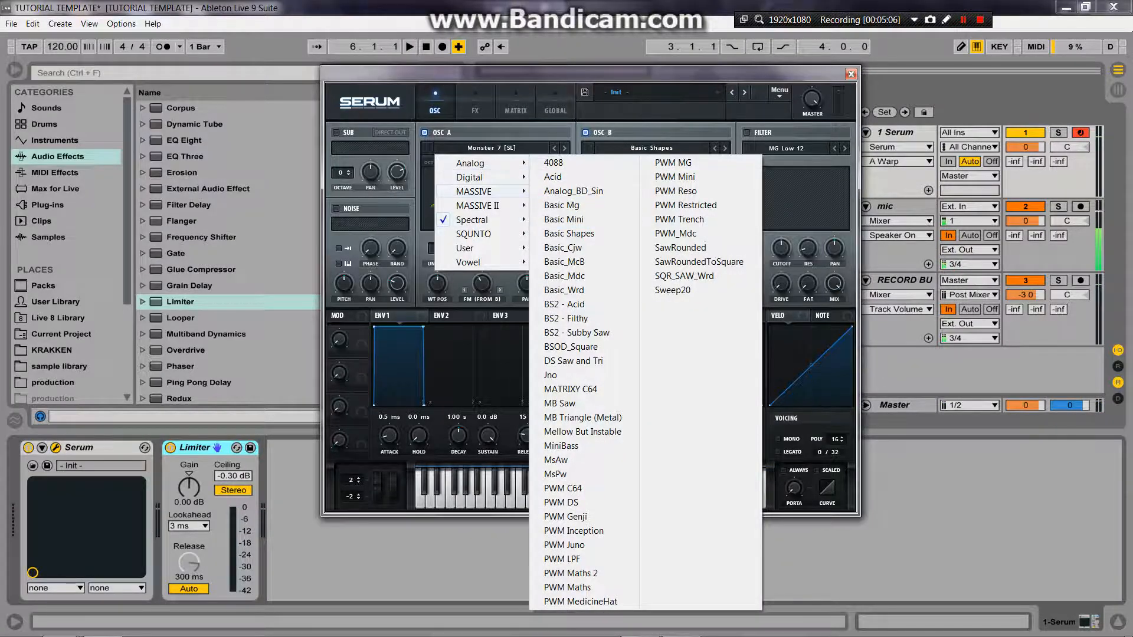
mouse_move(478, 205)
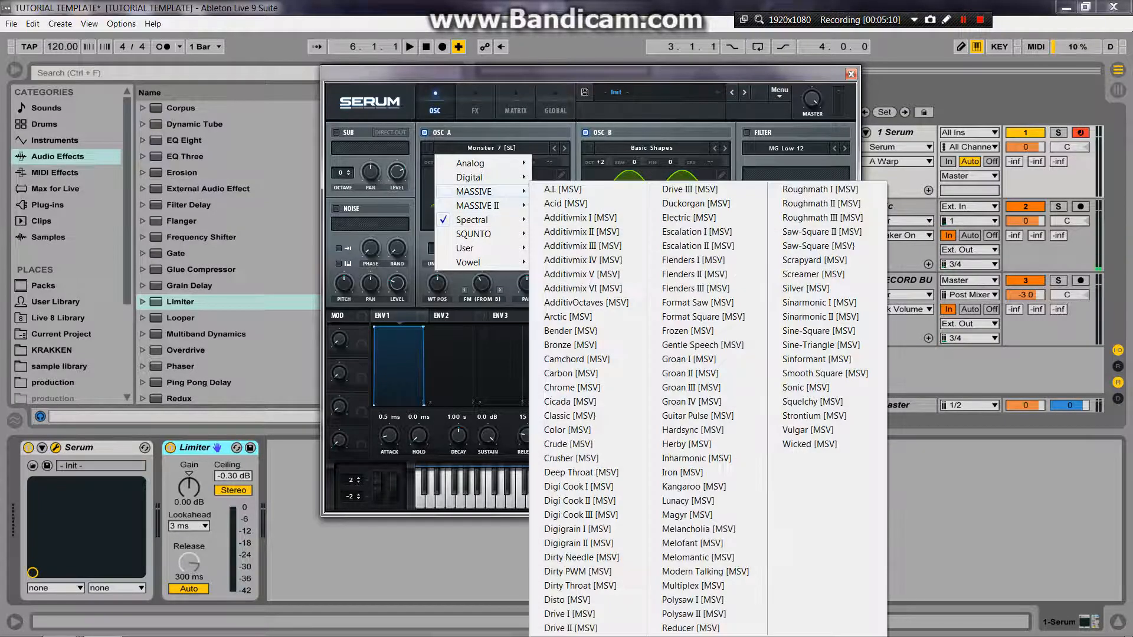
click(565, 177)
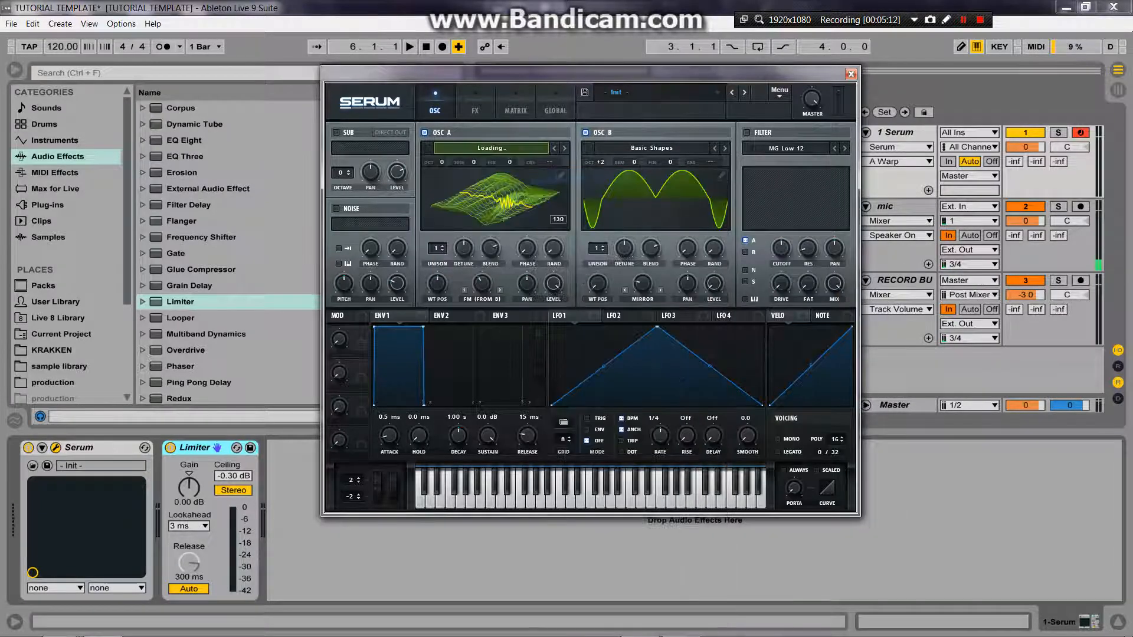
drag(482, 284, 483, 275)
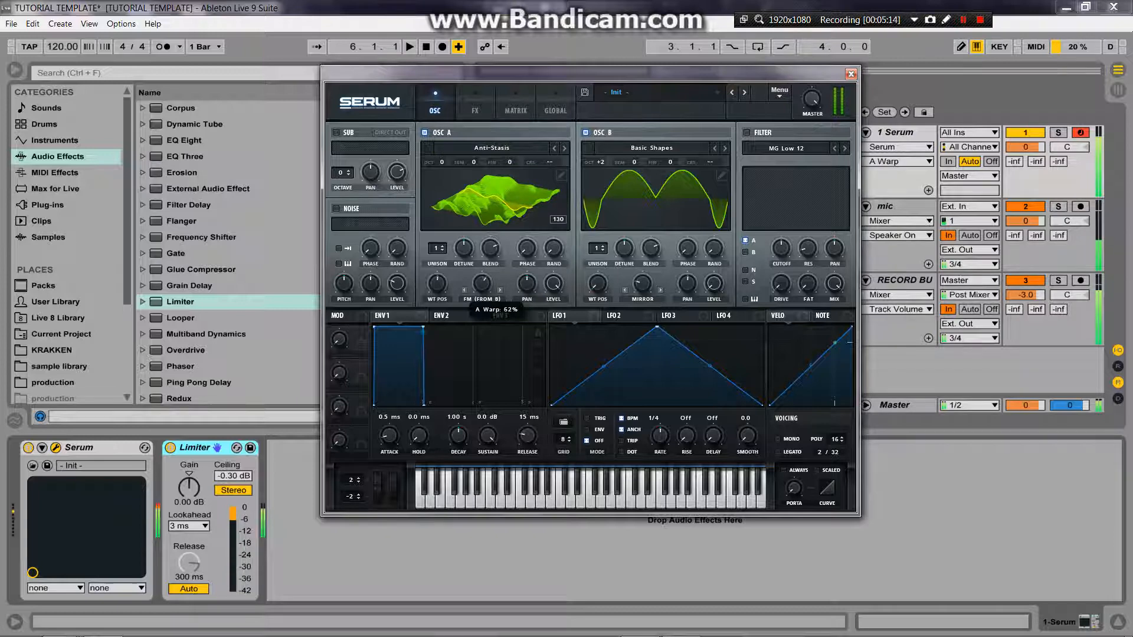
Step: Raise oscillator B's octave to +4, set oscillator A's wavetable position to 145 and vary both warp amounts
drag(601, 162, 600, 155)
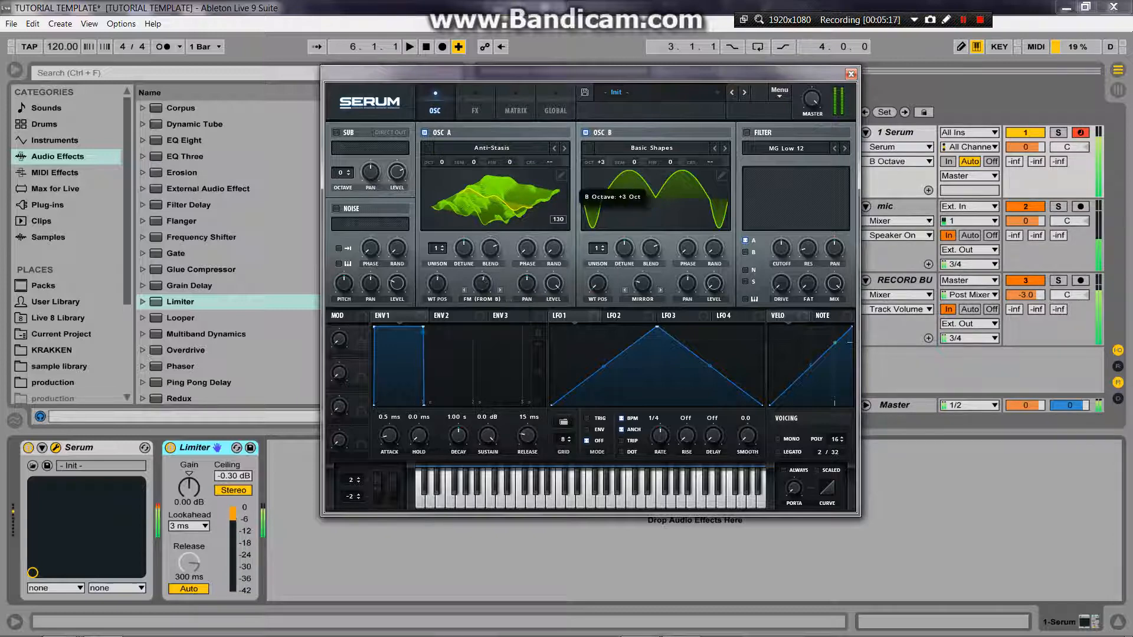
drag(482, 284, 482, 331)
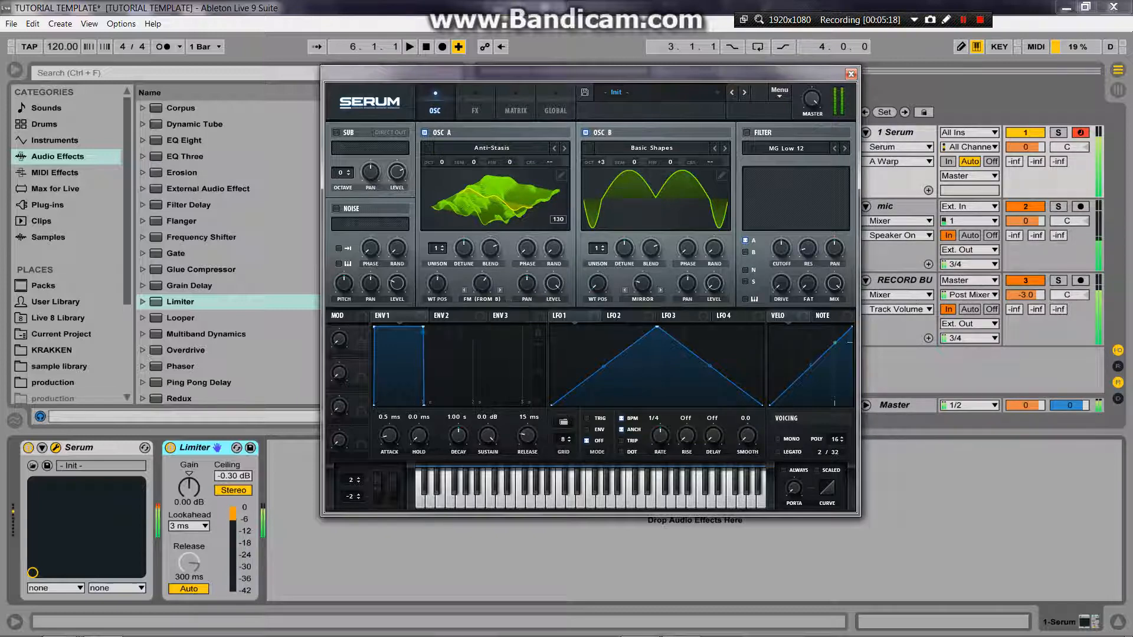
drag(642, 283, 643, 272)
mouse_move(598, 283)
mouse_down()
mouse_move(598, 227)
mouse_move(597, 289)
mouse_up()
drag(438, 283, 482, 325)
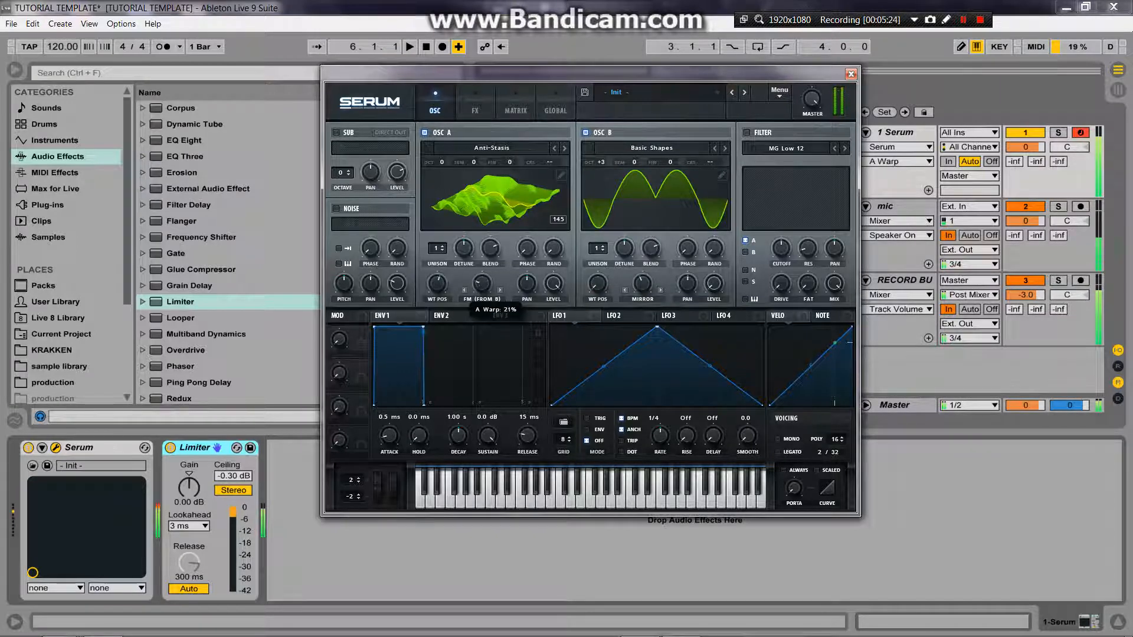
click(600, 161)
drag(482, 284, 482, 294)
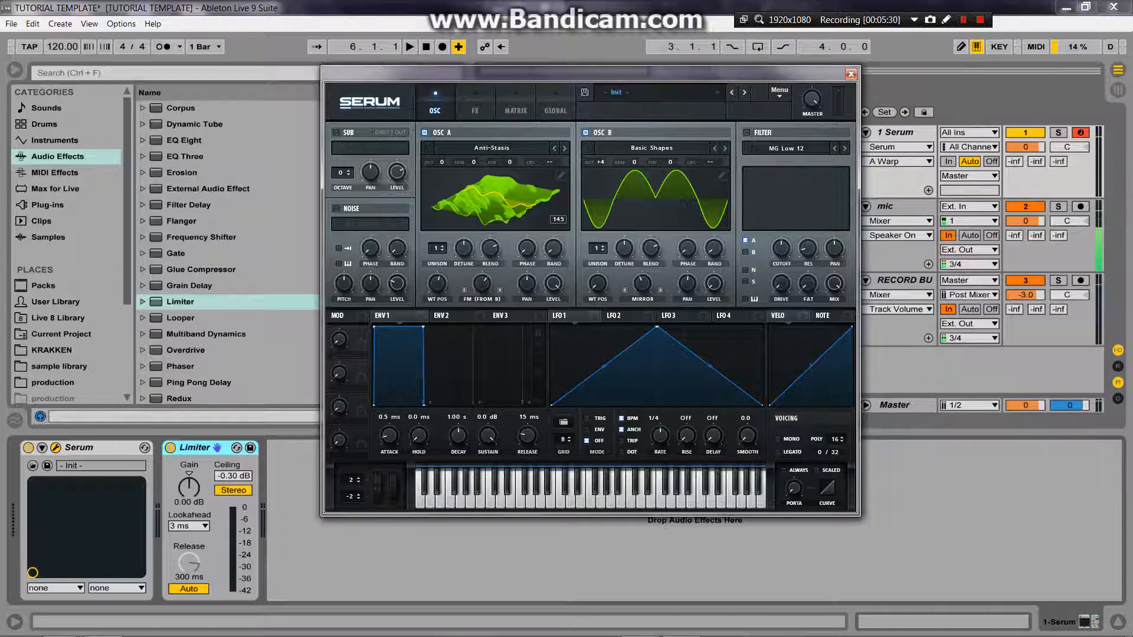
Step: Load the Monster 7 [SL] wavetable back into oscillator A
click(492, 147)
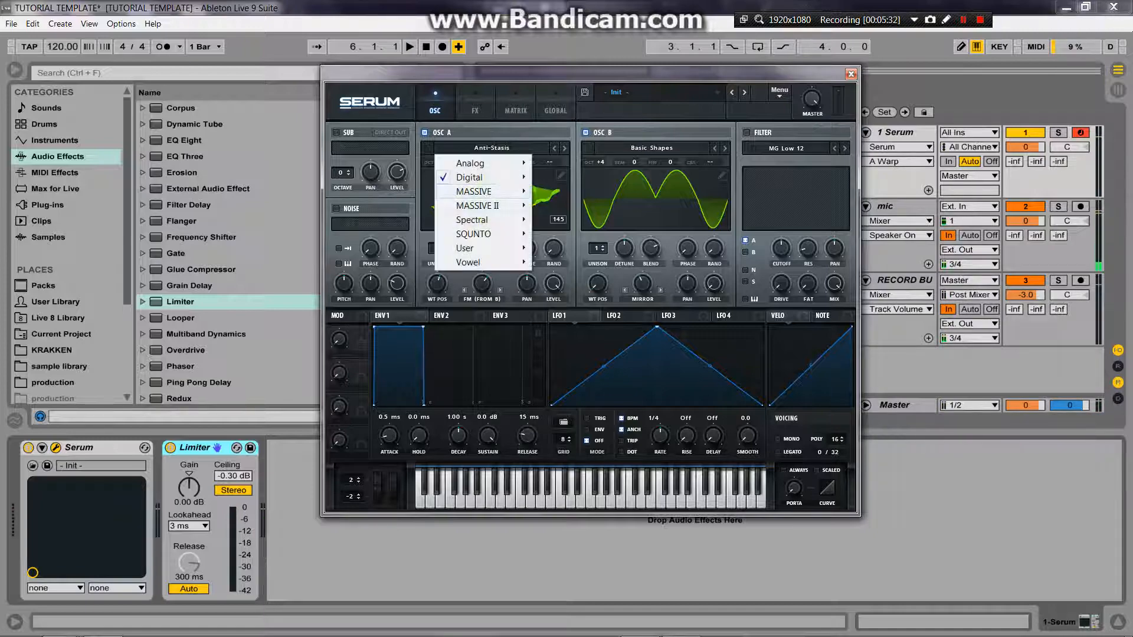
mouse_move(469, 177)
click(581, 373)
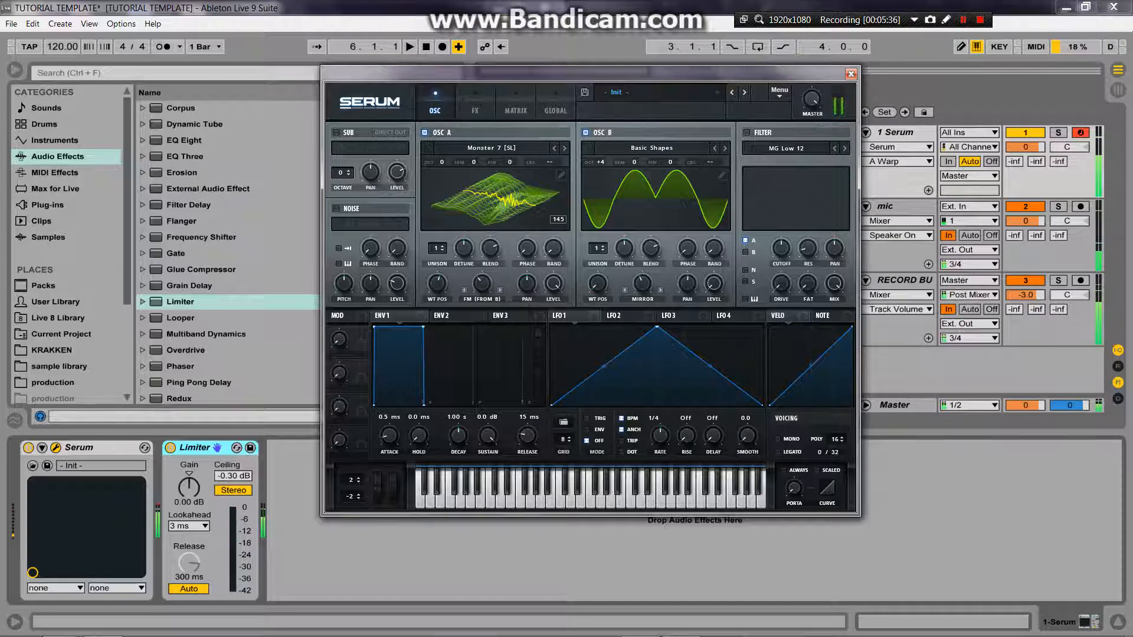
Step: Set oscillator B's octave to +1 and oscillator A's FM (from B) warp amount to about 39%
drag(600, 163, 600, 175)
drag(483, 284, 482, 283)
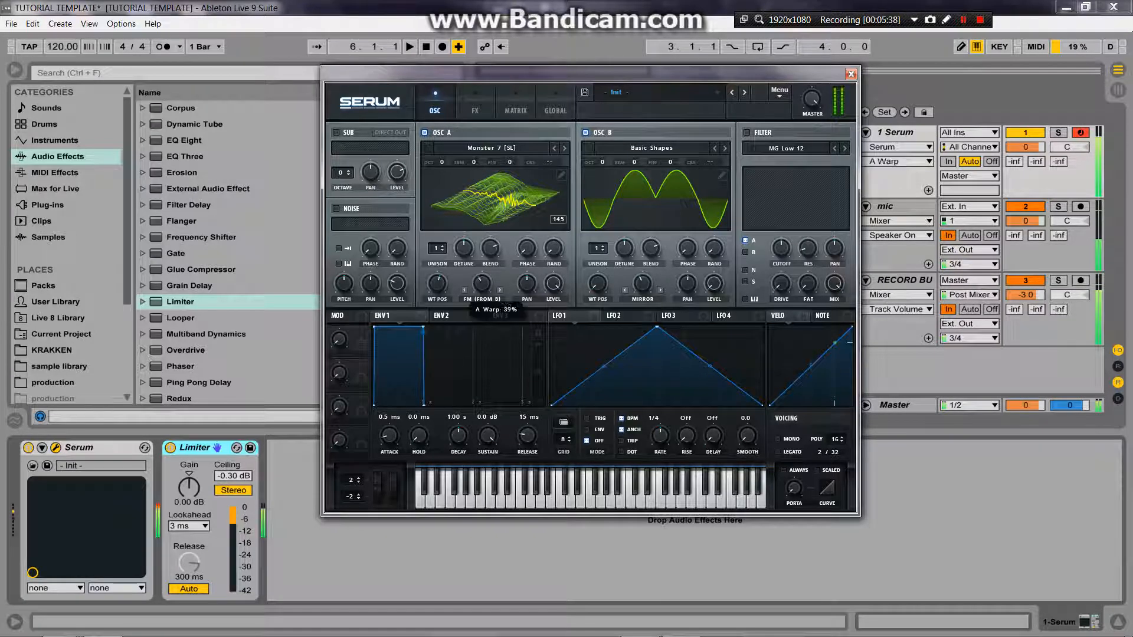
drag(601, 162, 602, 155)
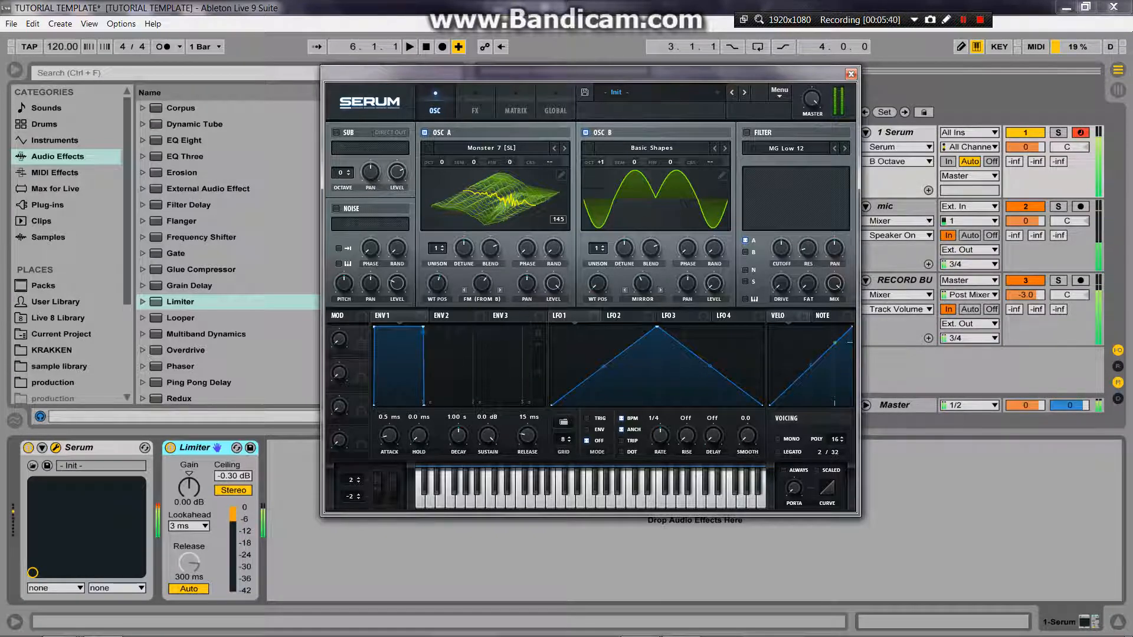
Step: Vary both oscillators' warp amounts and set oscillator B's octave to +2
drag(483, 284, 482, 324)
drag(482, 284, 482, 288)
mouse_move(643, 284)
mouse_down()
mouse_move(642, 251)
mouse_move(643, 293)
mouse_up()
drag(602, 162, 601, 155)
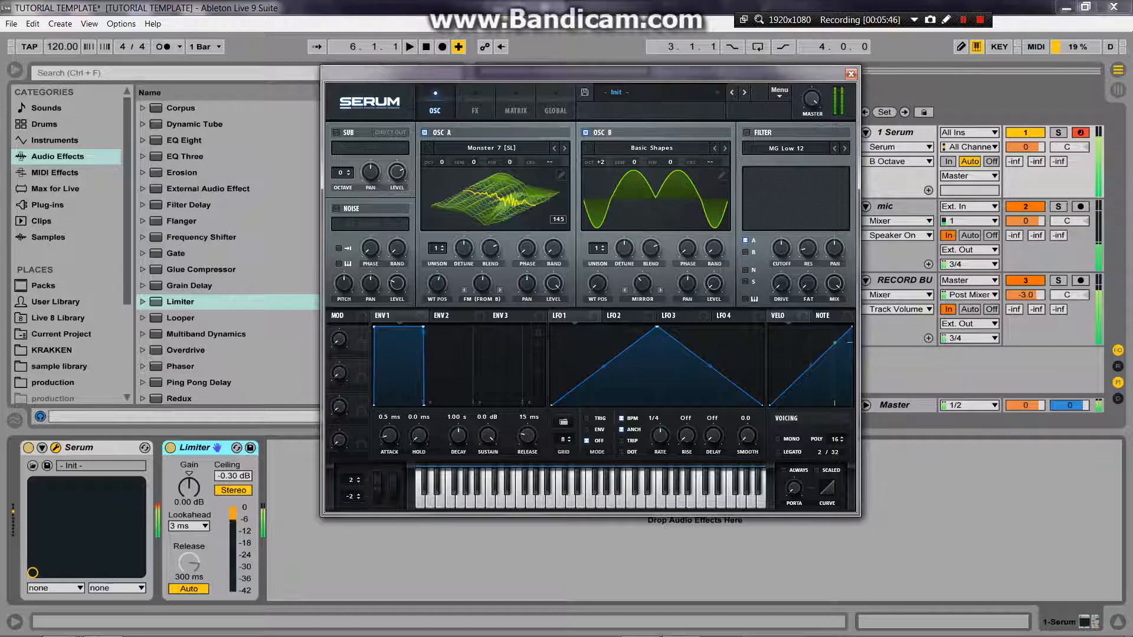
Step: Set oscillator A's wavetable position to 97, oscillator B's Mirror warp amount to about 90%, and reset oscillator B's octave to 0
drag(482, 284, 482, 321)
mouse_move(438, 284)
mouse_down()
mouse_move(437, 322)
mouse_move(438, 298)
mouse_up()
mouse_move(643, 284)
mouse_down()
mouse_move(643, 248)
mouse_move(643, 319)
mouse_move(642, 276)
mouse_up()
double_click(601, 162)
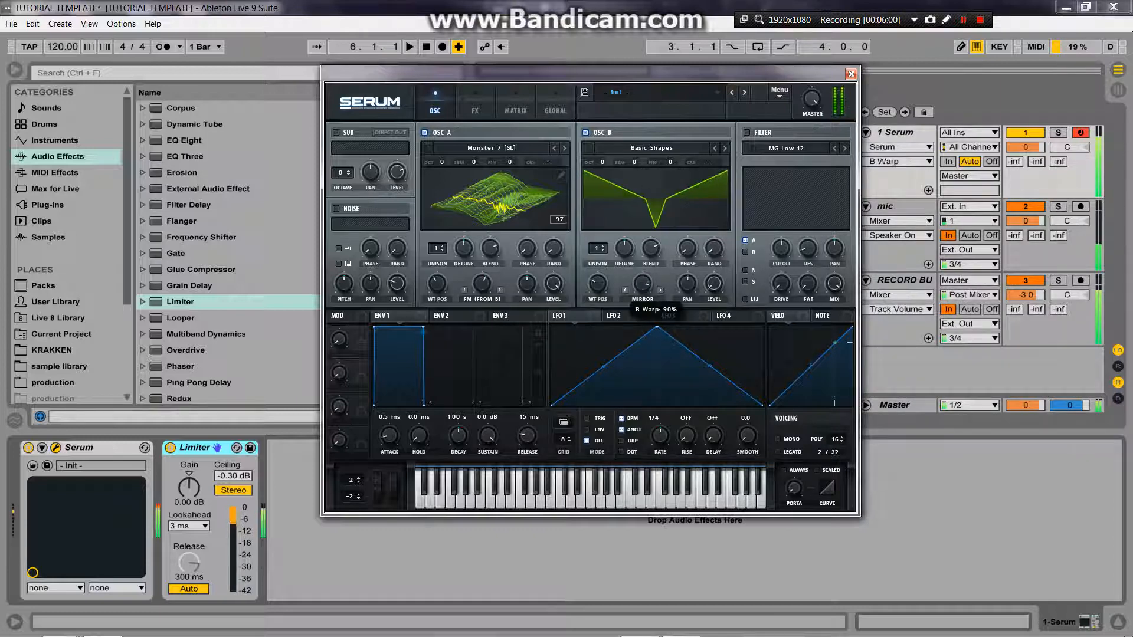
Step: Switch oscillator B's warp mode to Asym +/- and set oscillator A's FM warp amount to about 74% and wavetable position to 180
drag(482, 283, 482, 275)
mouse_move(643, 283)
mouse_down()
mouse_move(643, 318)
mouse_move(644, 264)
mouse_move(643, 278)
mouse_move(598, 290)
mouse_move(643, 276)
mouse_up()
click(642, 299)
click(649, 472)
click(643, 299)
click(660, 458)
click(482, 283)
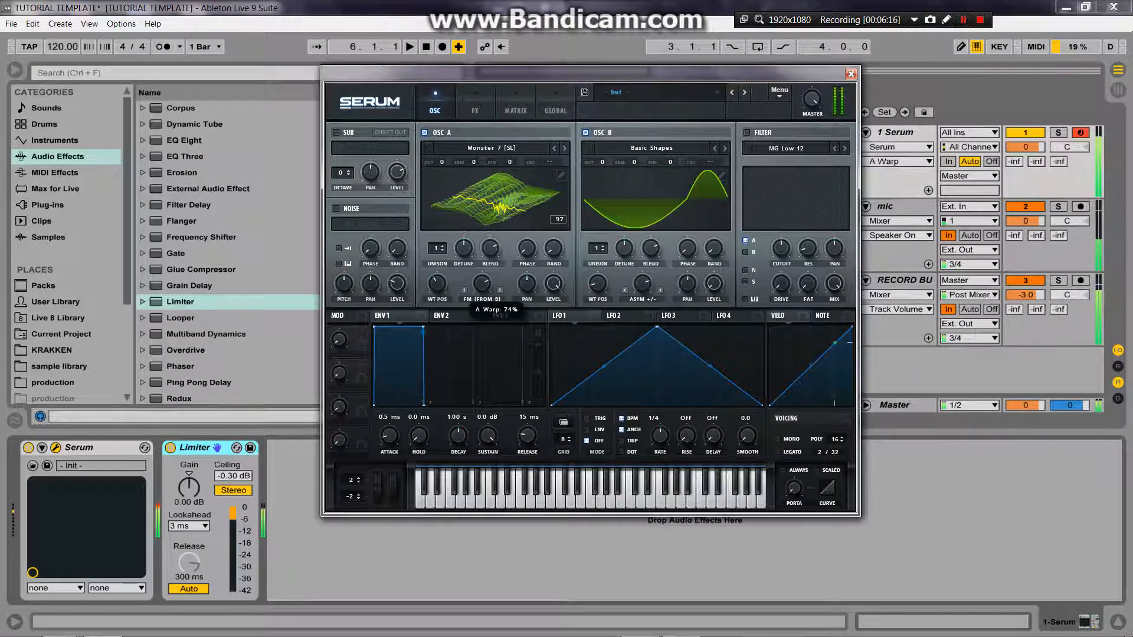
drag(437, 284, 436, 267)
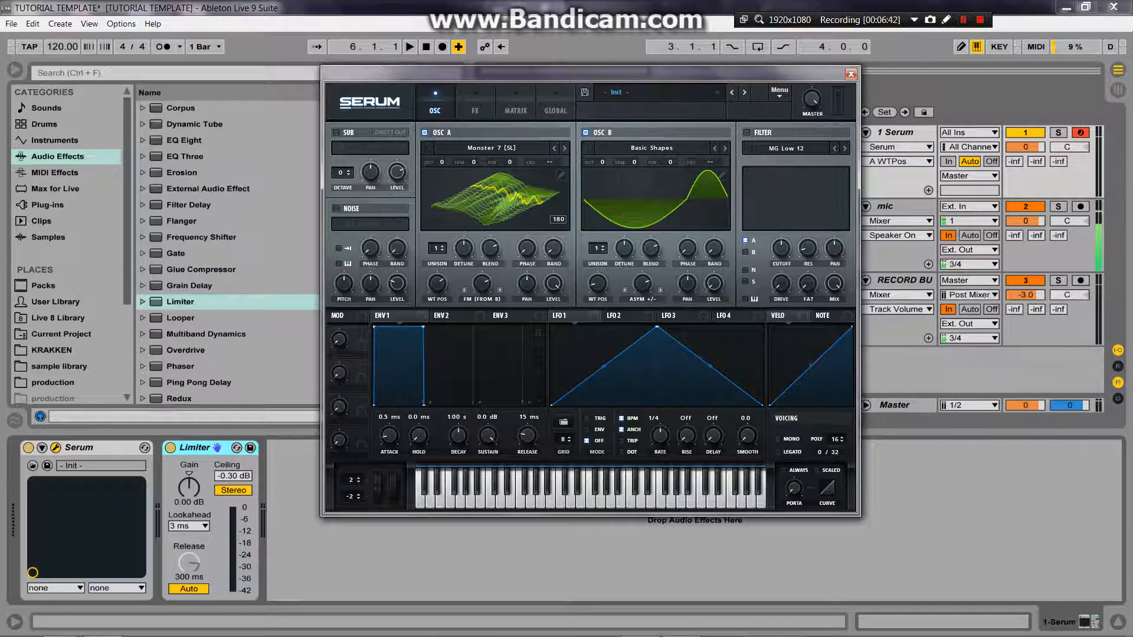
Step: Turn off oscillator B, reset oscillator A's FM warp amount and lower its wavetable position to 114
click(491, 148)
mouse_move(484, 220)
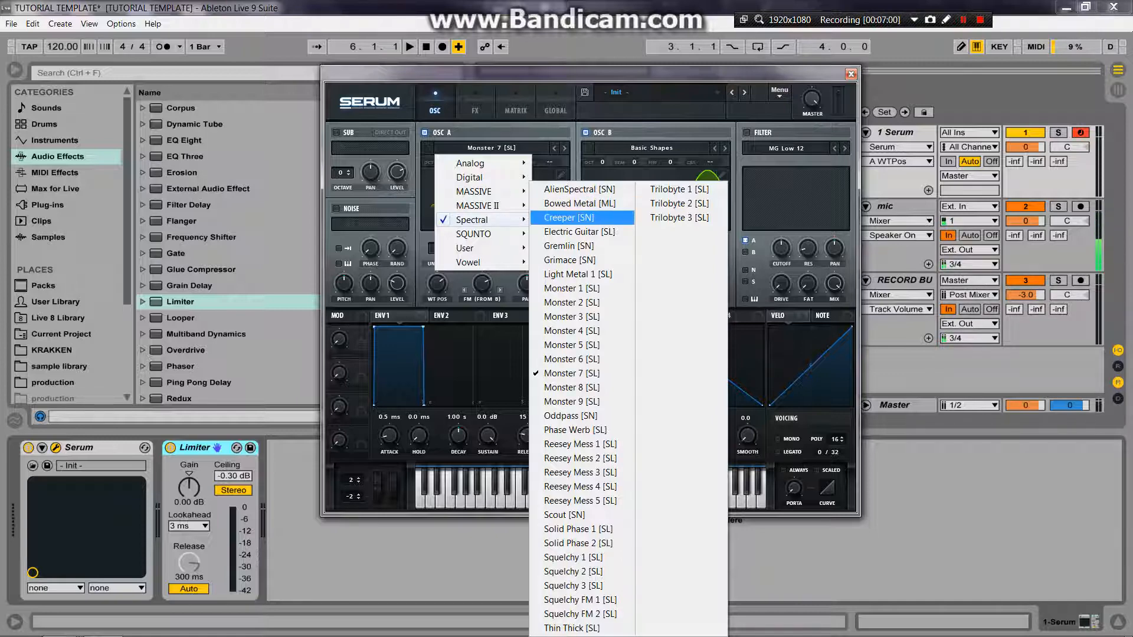
click(586, 132)
click(585, 133)
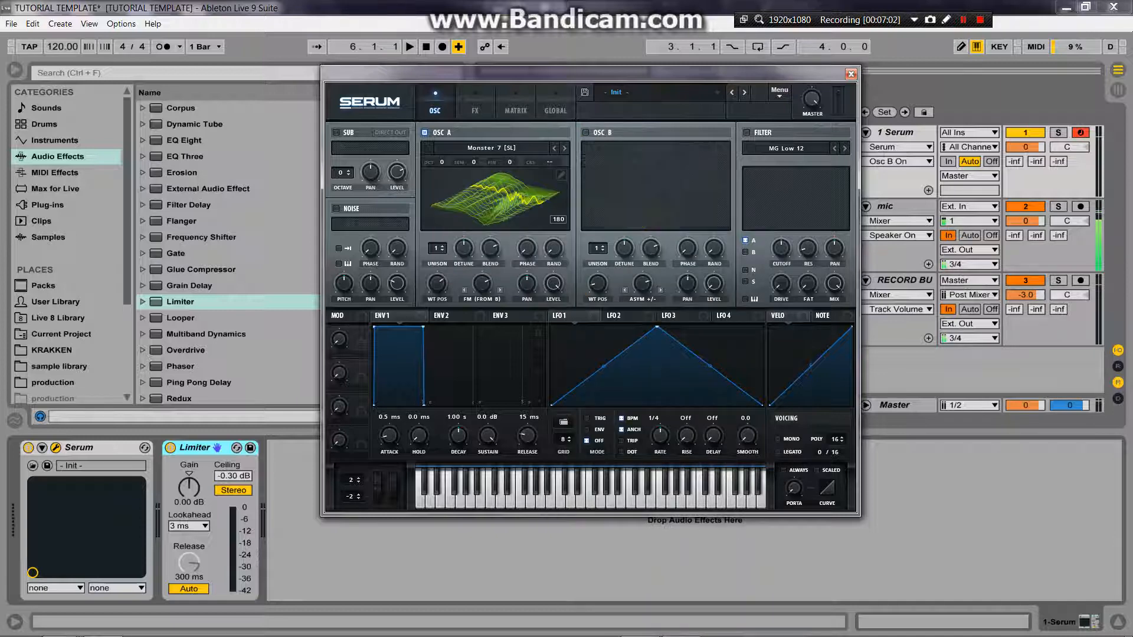
double_click(482, 284)
drag(437, 284, 437, 306)
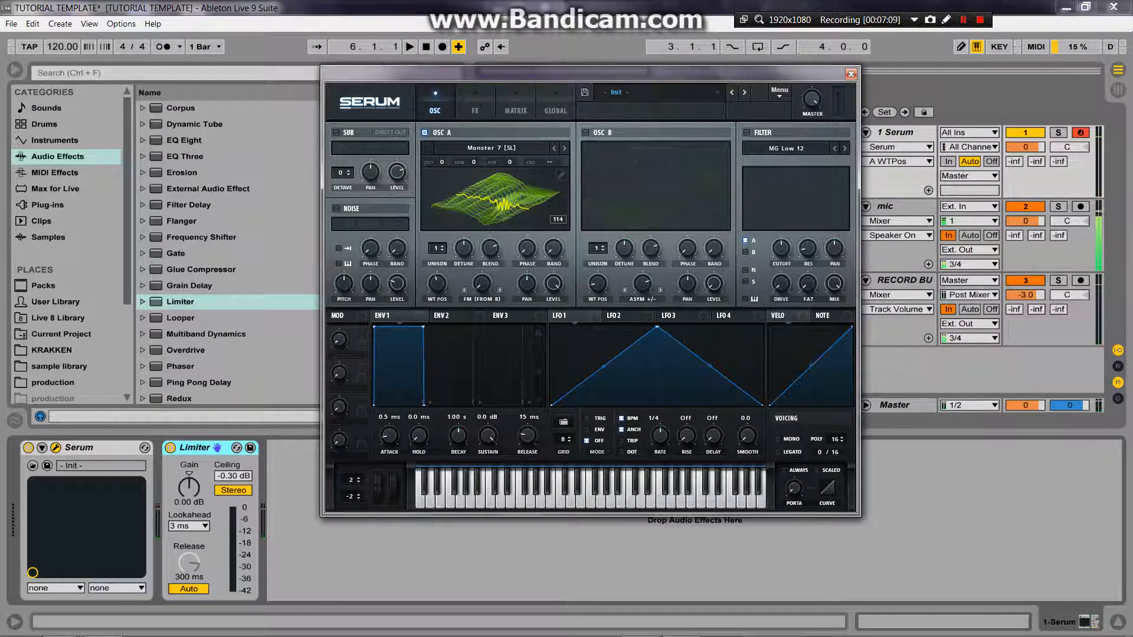
Step: Load the Monster 5 [SL] wavetable into oscillator A and set its wavetable position to 86
click(492, 148)
mouse_move(472, 220)
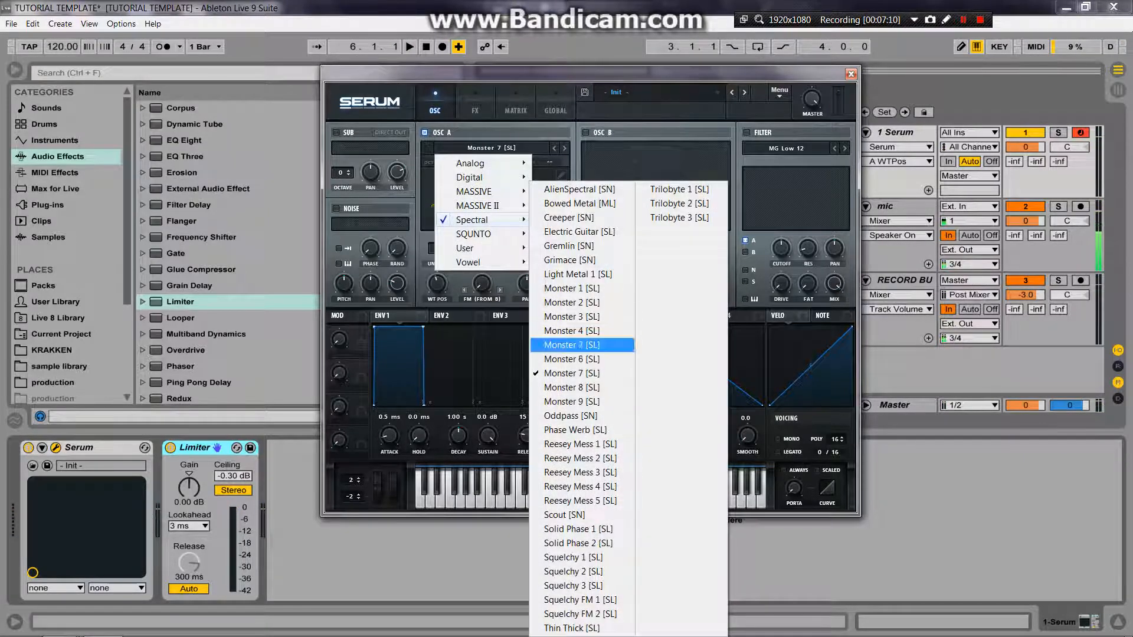
click(570, 345)
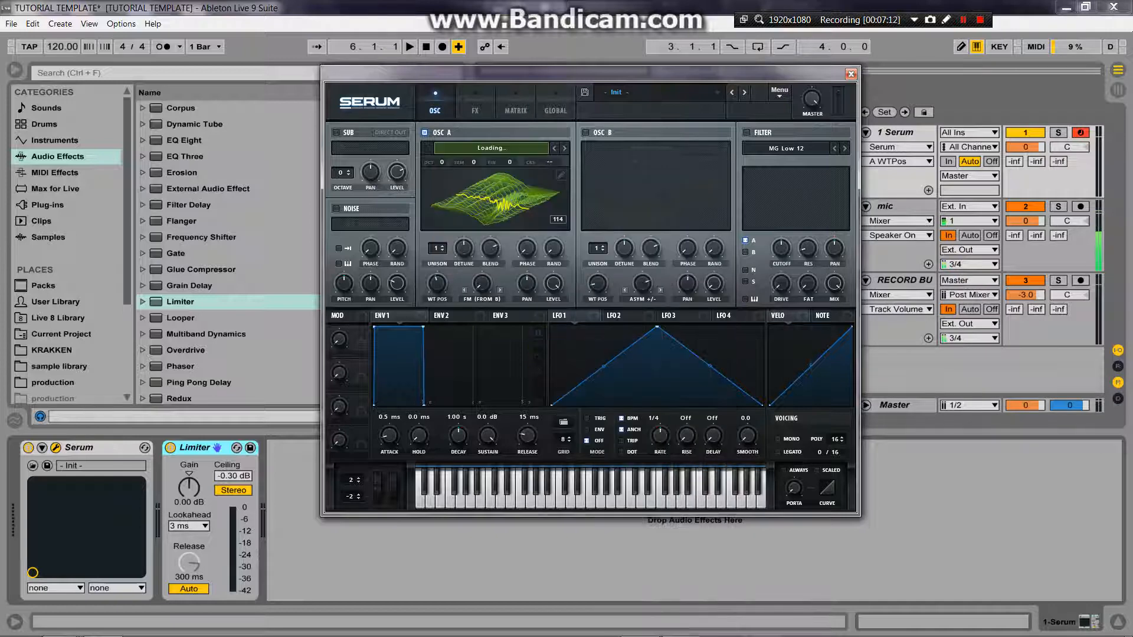
drag(436, 284, 437, 354)
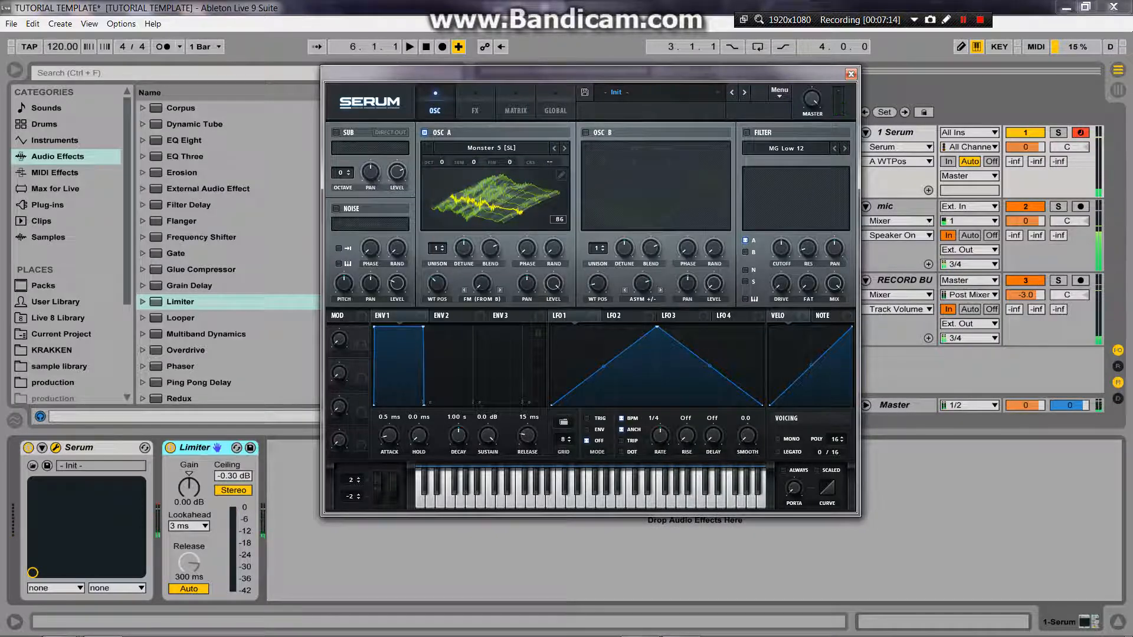
Step: Turn oscillator B back on and set oscillator A's FM (from B) warp amount to about 46% with wavetable position 199
click(585, 133)
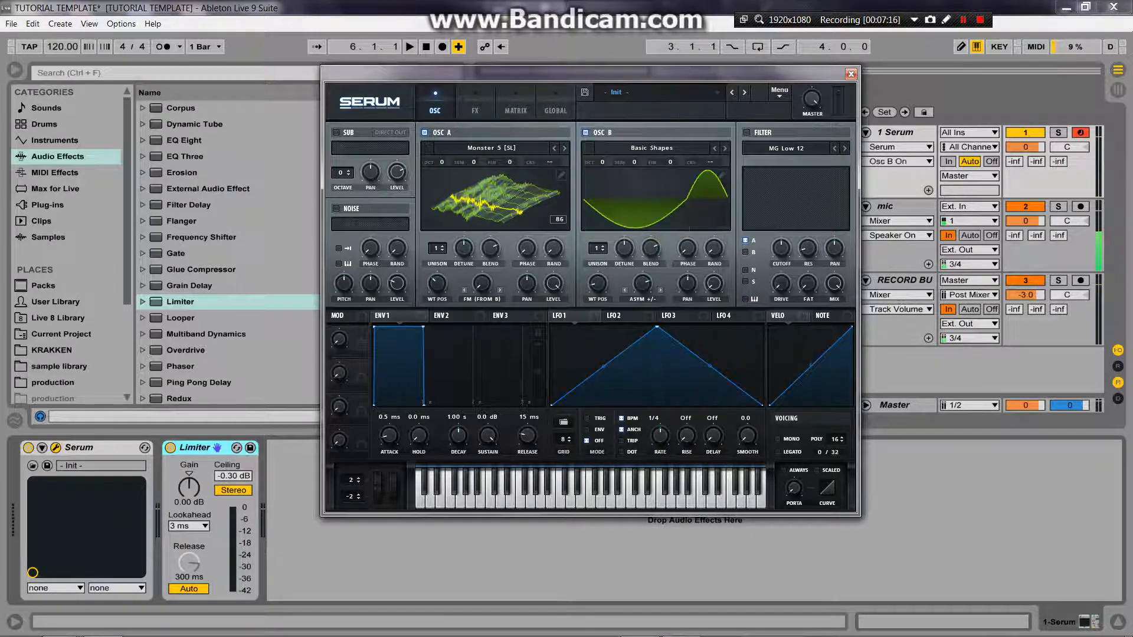
mouse_move(482, 284)
mouse_down()
mouse_move(482, 263)
mouse_move(436, 293)
mouse_move(436, 231)
mouse_move(437, 288)
mouse_move(437, 241)
mouse_move(482, 263)
mouse_move(437, 287)
mouse_move(437, 318)
mouse_move(437, 279)
mouse_move(481, 306)
mouse_up()
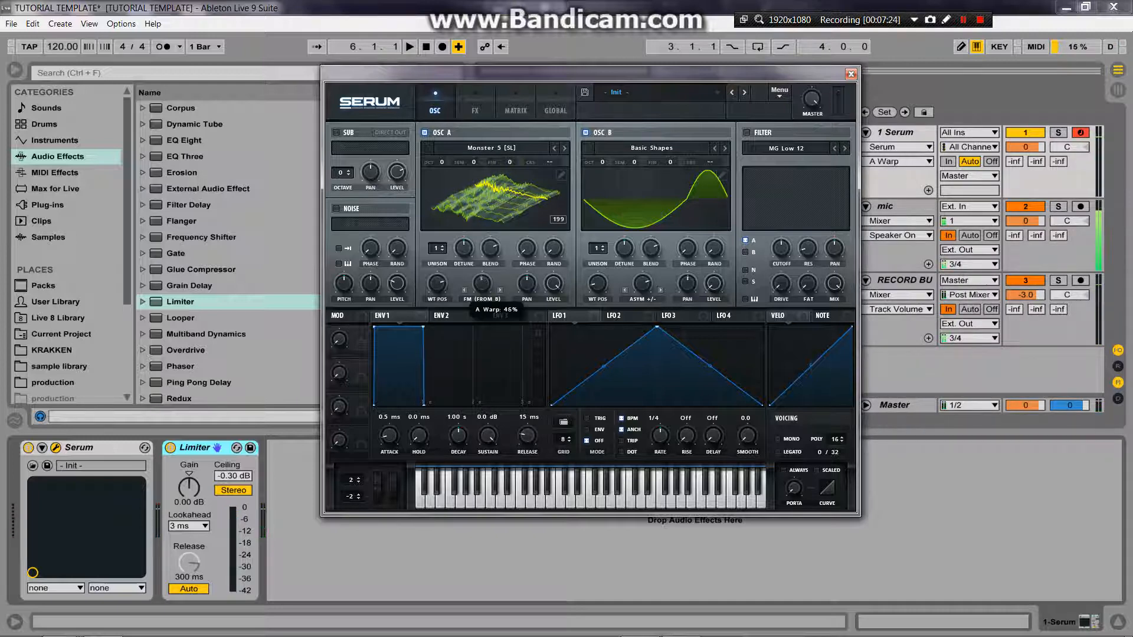
click(510, 163)
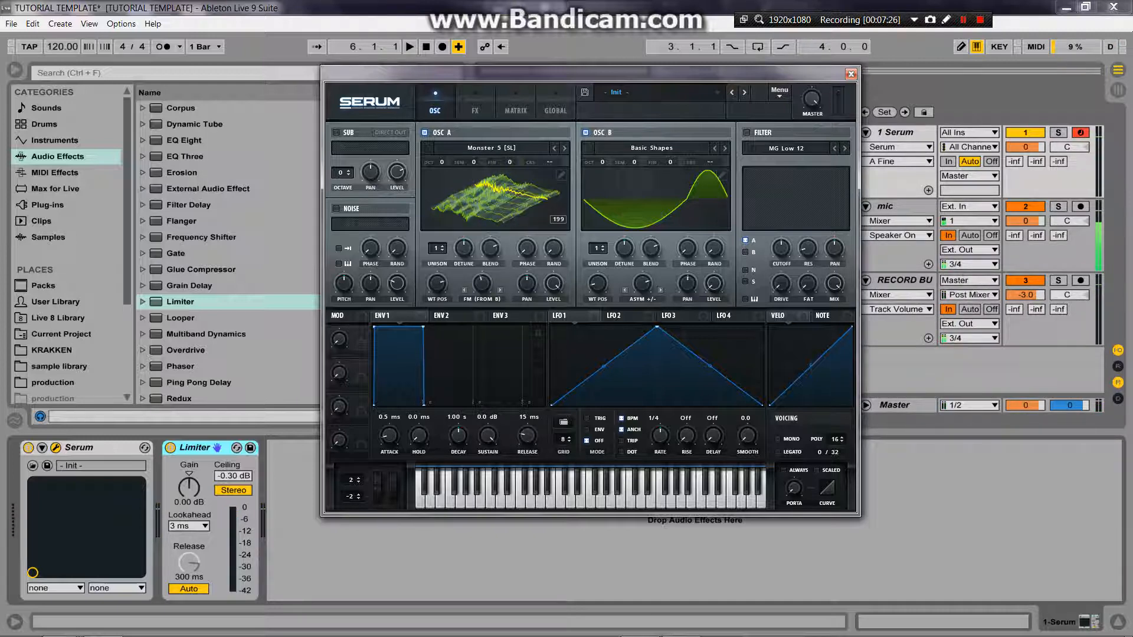
Step: Load the Monster 7 [SL] wavetable back into oscillator A and set its wavetable position to 132
click(554, 148)
click(554, 148)
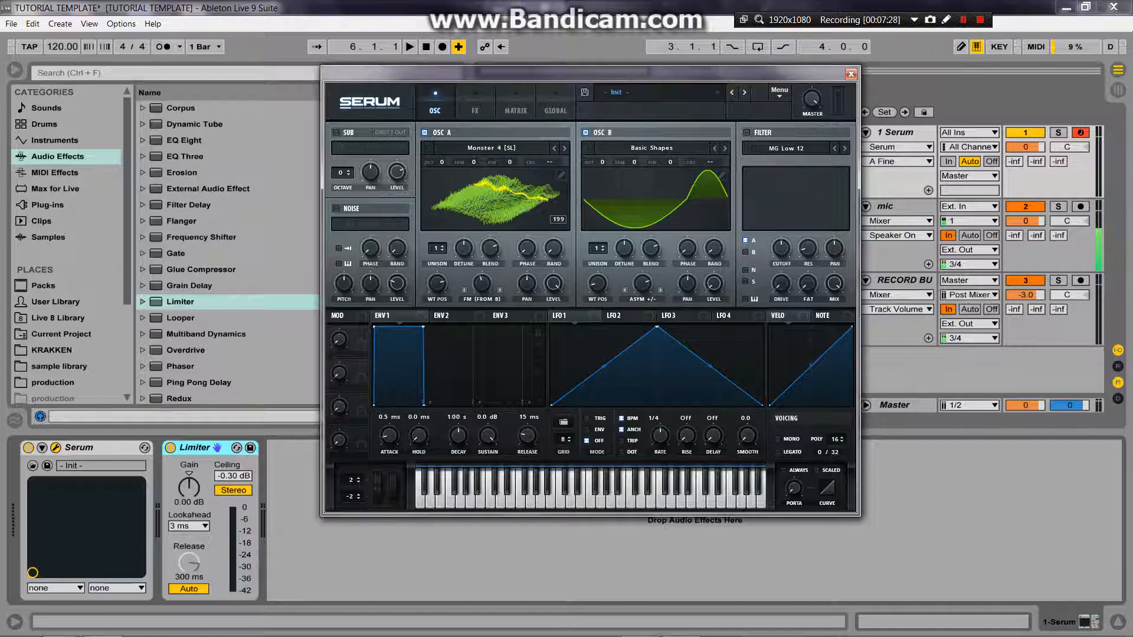
click(564, 148)
click(492, 148)
mouse_move(472, 220)
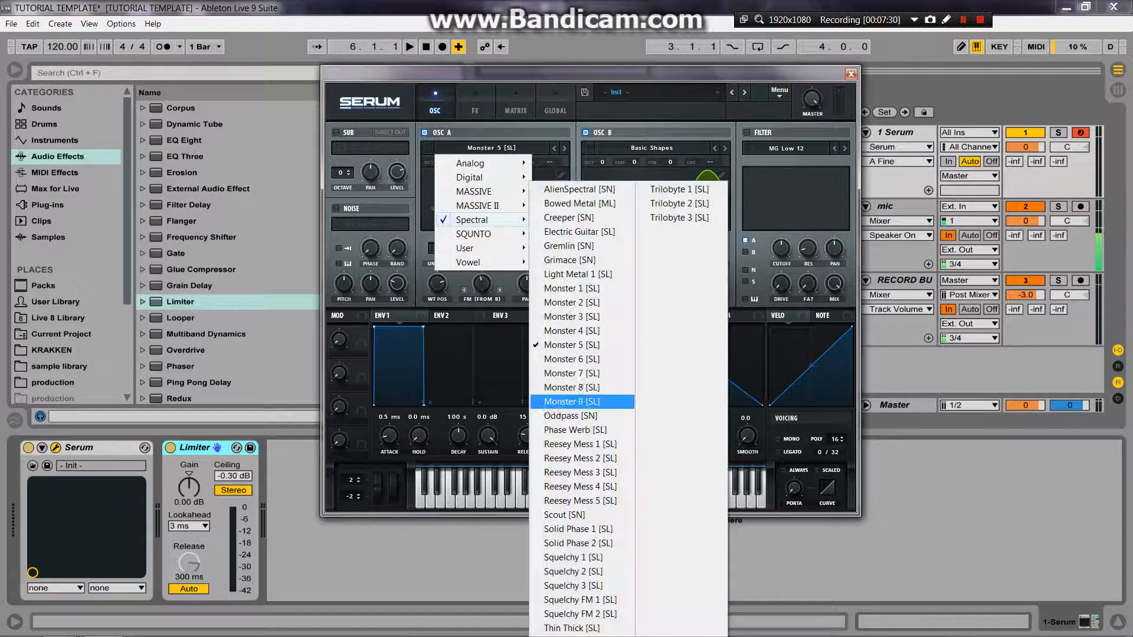
click(579, 373)
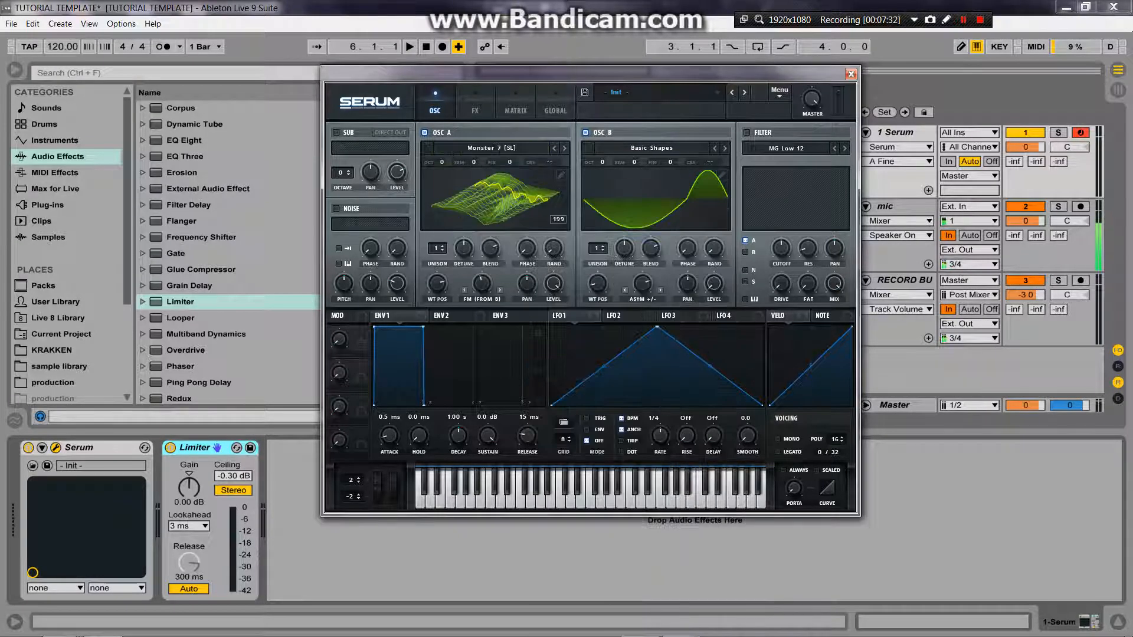
mouse_move(438, 283)
mouse_down()
mouse_move(437, 319)
mouse_move(437, 267)
mouse_up()
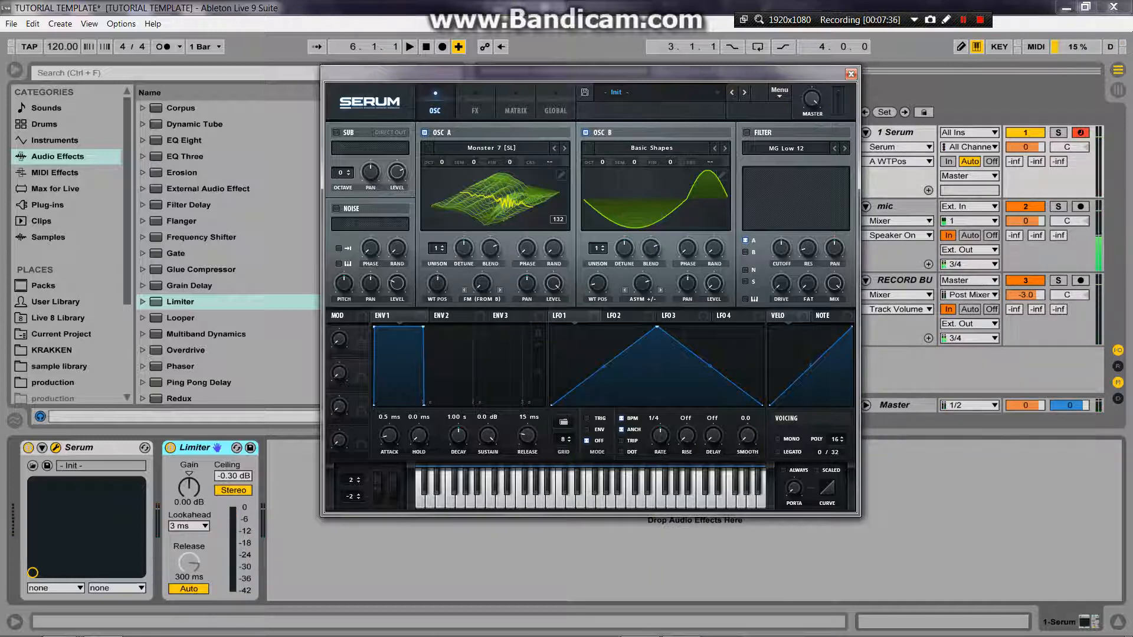
Step: Add the Spectrum audio effect after the Limiter, expand its display and move the Serum window clear of the graph
drag(531, 74, 876, 80)
click(181, 367)
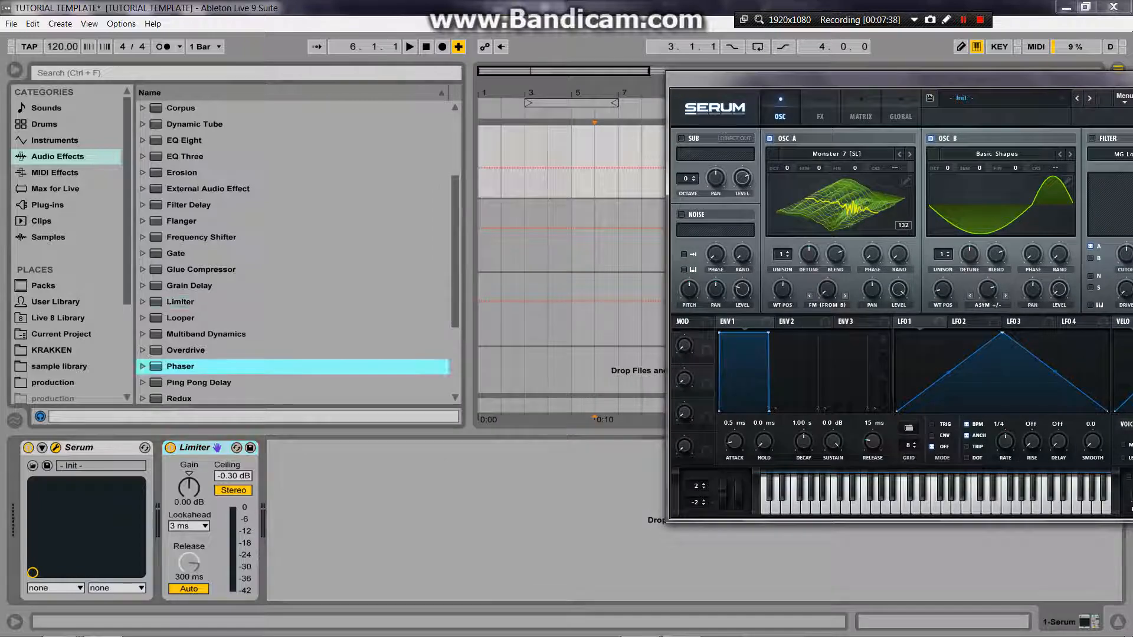
scroll(180, 367, down, 2)
click(186, 382)
drag(185, 383, 330, 513)
click(289, 448)
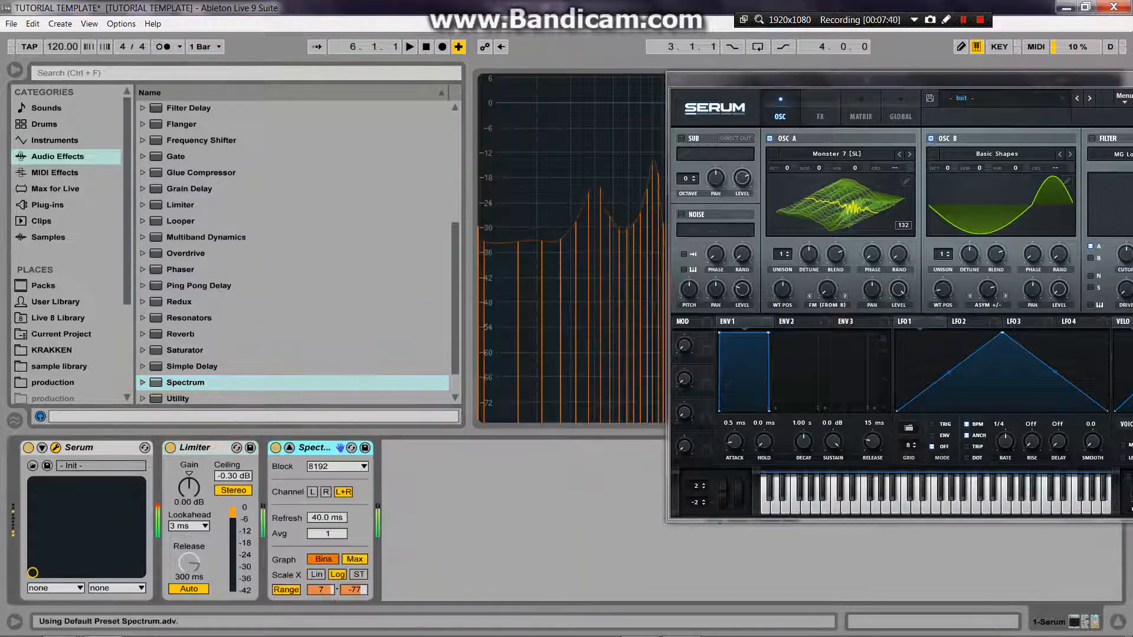
drag(877, 79, 676, 404)
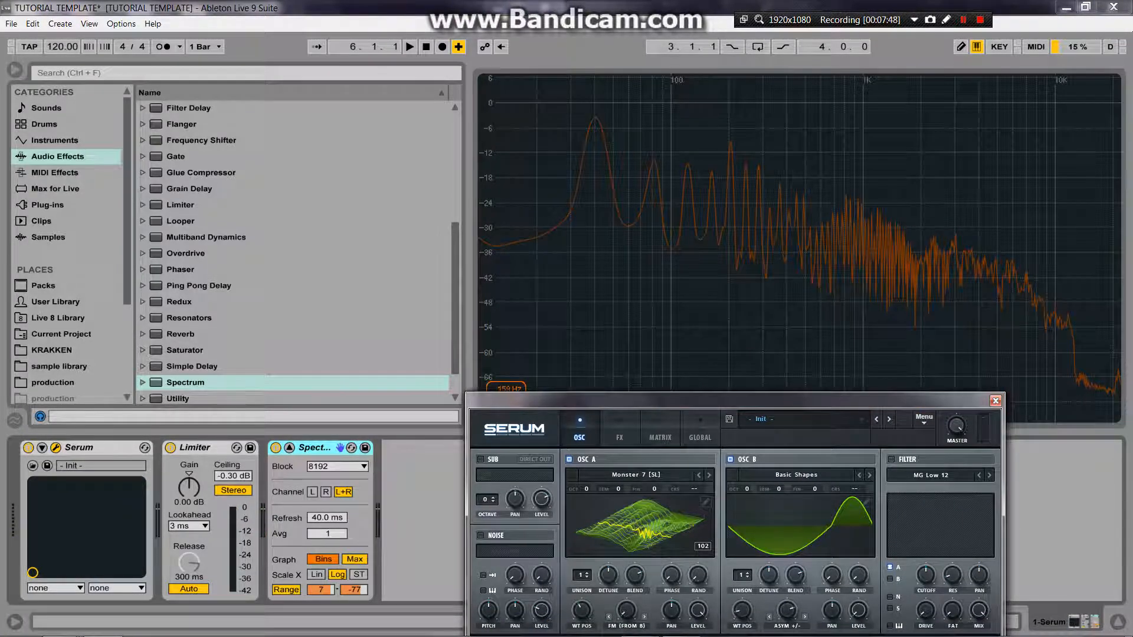
Step: Set oscillator A's FM (from B) warp amount to about 61% and adjust oscillator B's Asym +/- warp, keeping the spectrum in view
drag(676, 402, 592, 124)
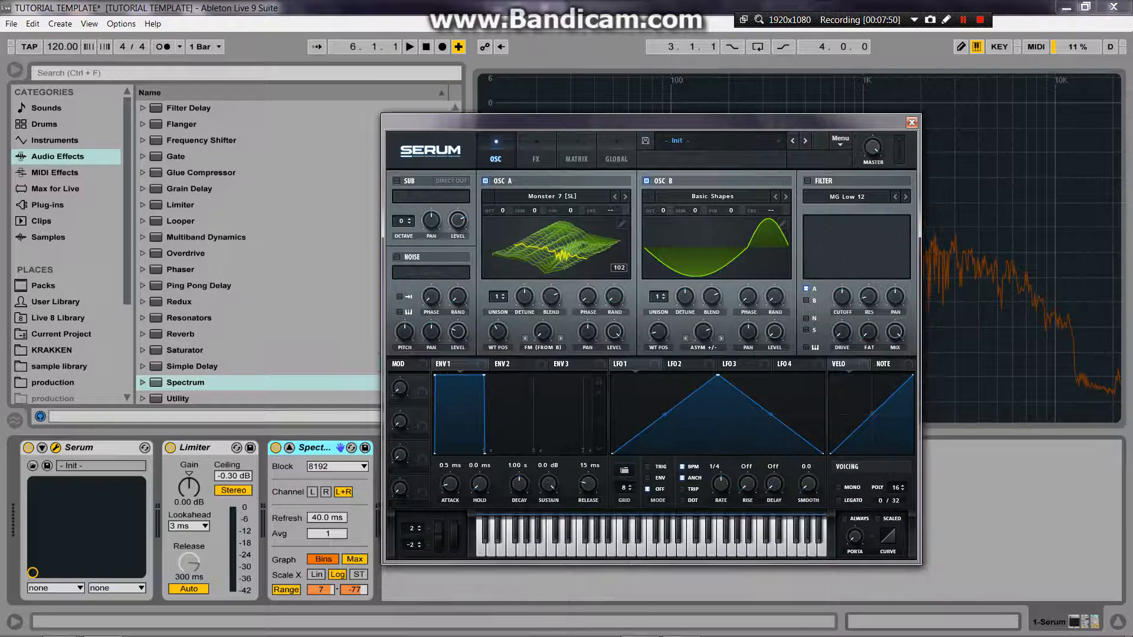
drag(543, 332, 543, 267)
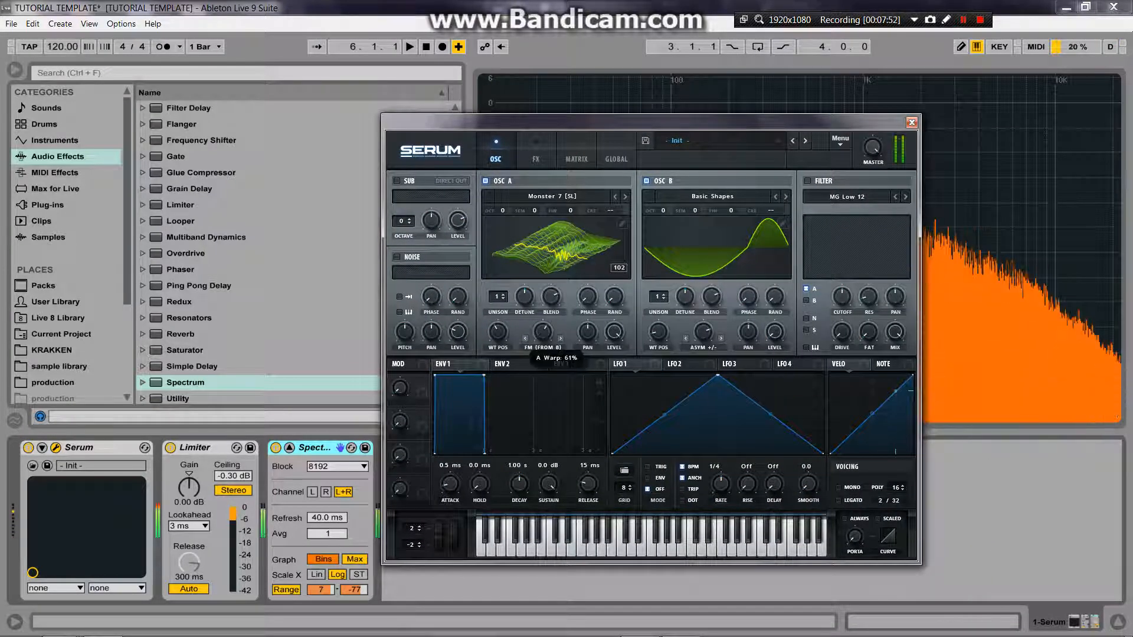
drag(659, 332, 658, 295)
drag(704, 332, 703, 357)
drag(650, 122, 322, 73)
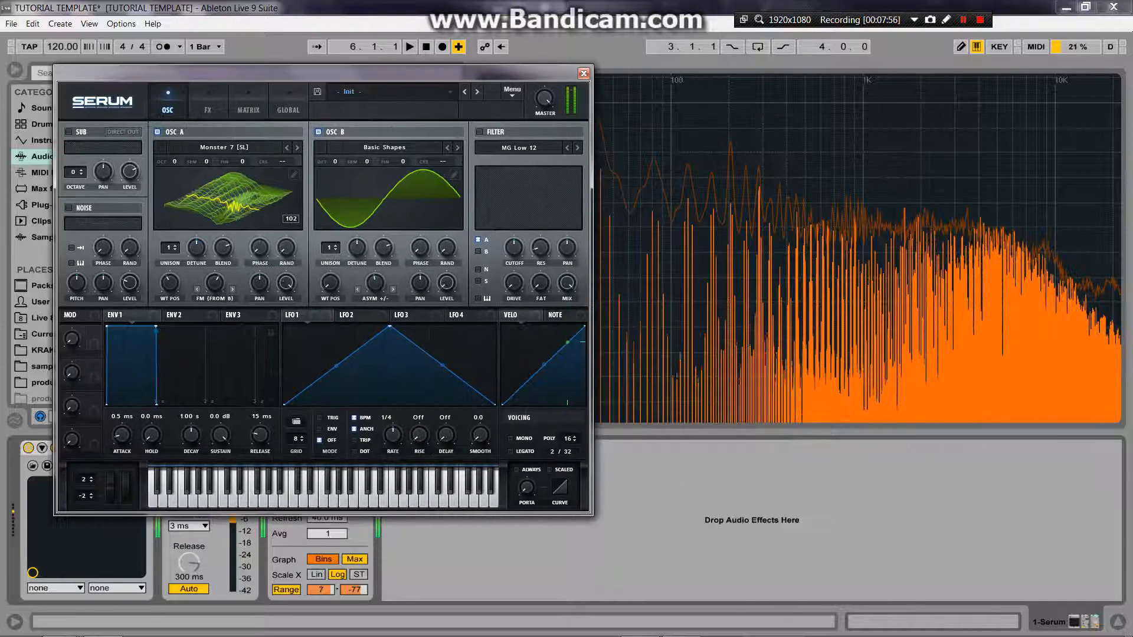
mouse_move(375, 284)
mouse_down()
mouse_move(376, 330)
mouse_move(376, 298)
mouse_up()
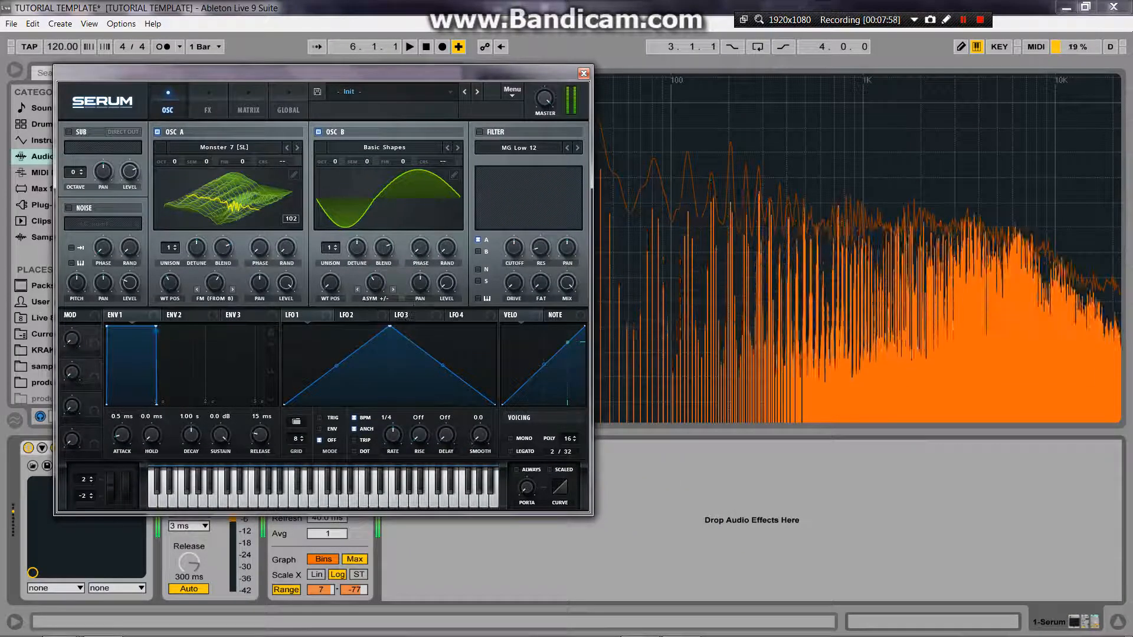
Step: Sweep oscillator A's wavetable position to 1 and up to 171, set oscillator B's warp to about 16% and adjust oscillator A's FM warp
drag(169, 283, 169, 330)
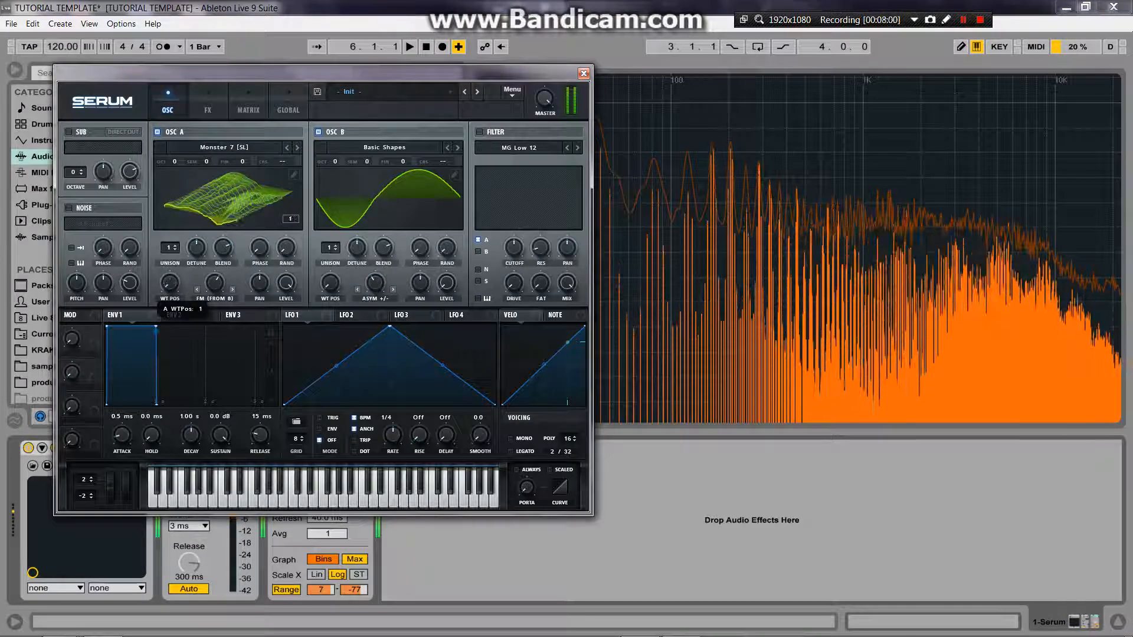
drag(376, 283, 376, 275)
drag(169, 283, 170, 207)
mouse_move(375, 283)
mouse_down()
mouse_move(375, 320)
mouse_move(376, 272)
mouse_up()
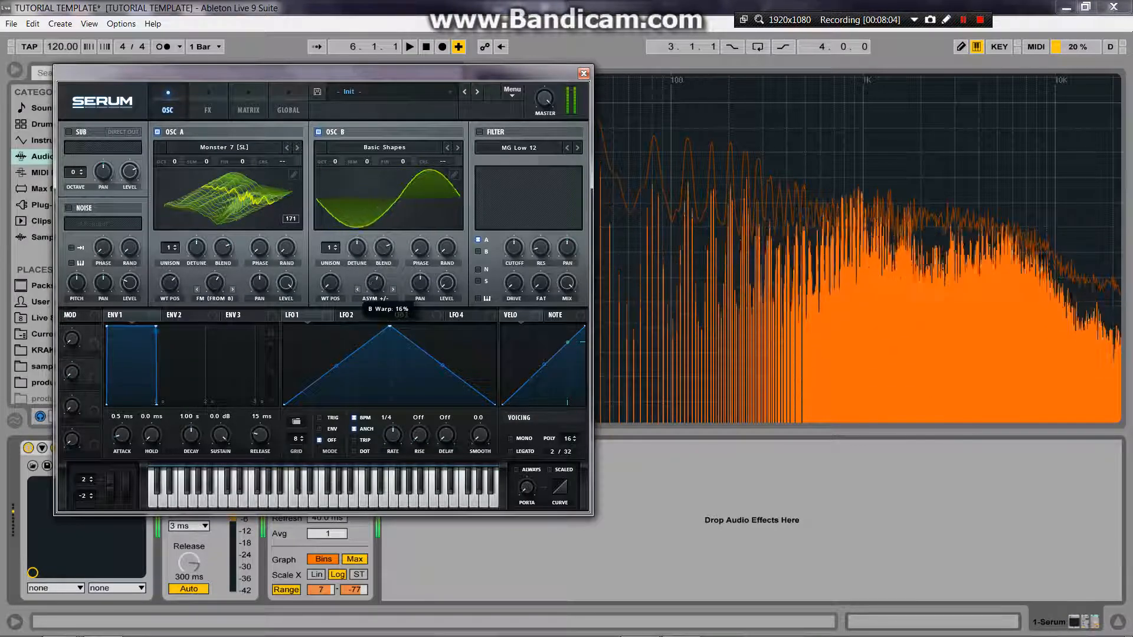
drag(215, 284, 215, 277)
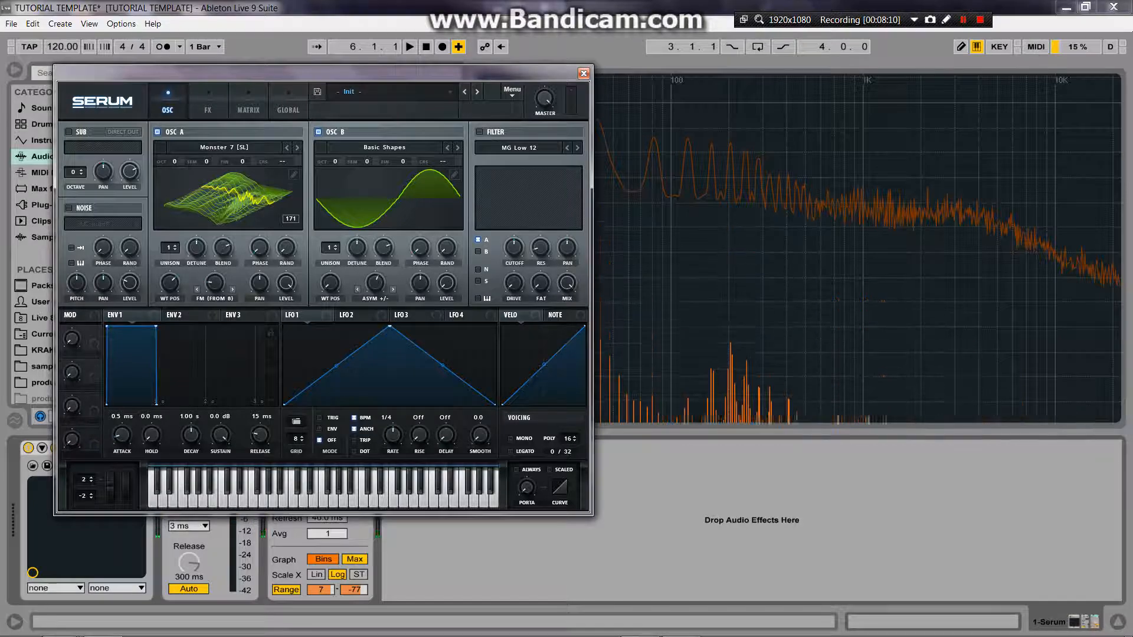
drag(323, 73, 455, 80)
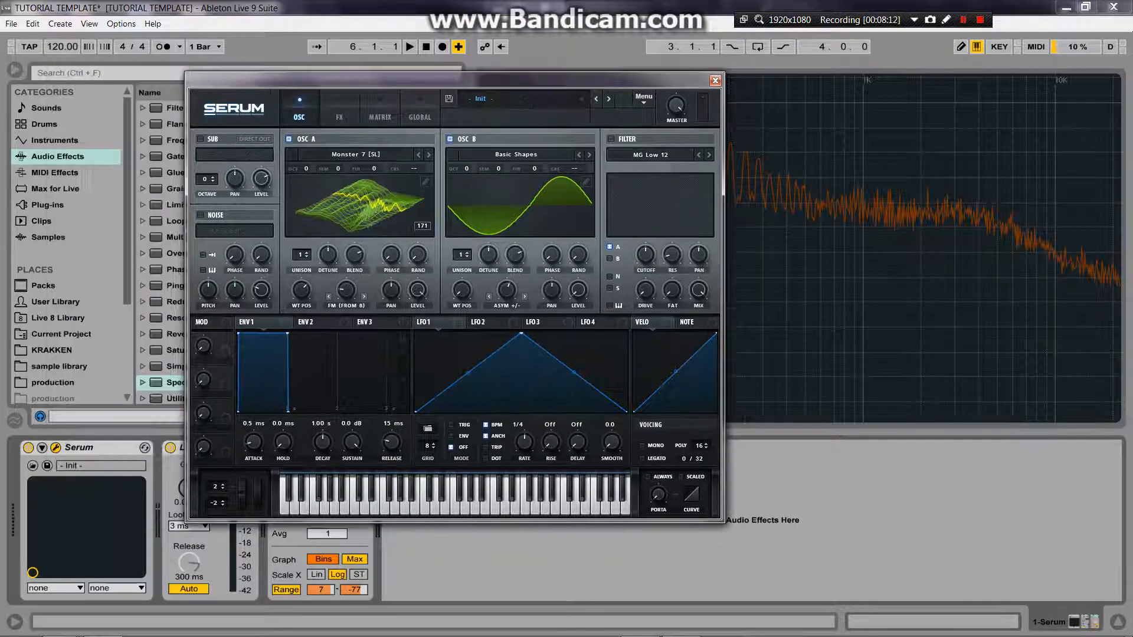